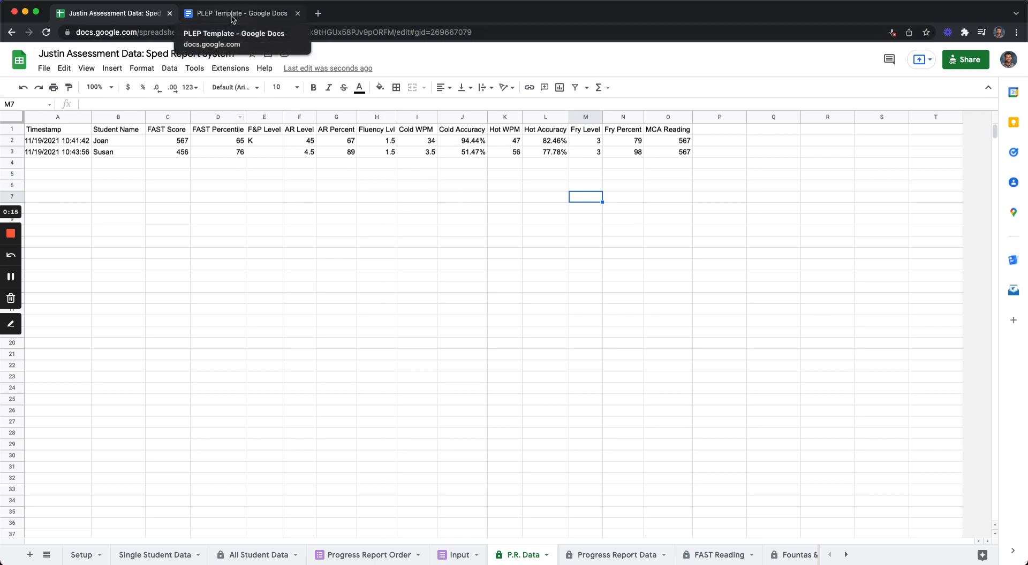
# Step: Write the marker {{Student Name}} below the Reading heading in the PLEP Template document
pyautogui.click(230, 16)
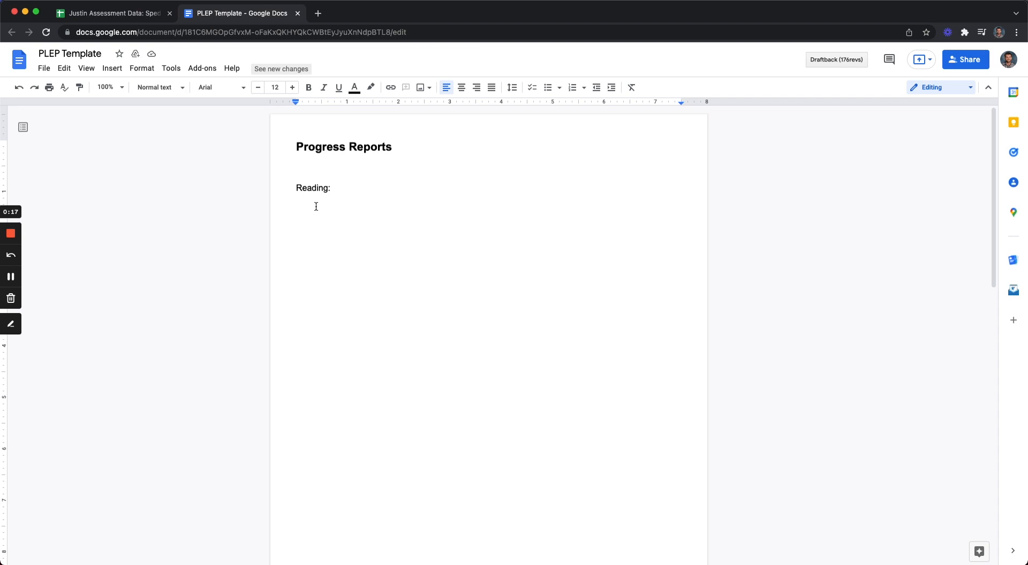
pyautogui.write('{{Student Name')
# Step: Replace the marker text with the Student Name header copied from the P.R. Data sheet, keeping the double braces
pyautogui.click(147, 22)
pyautogui.click(135, 132)
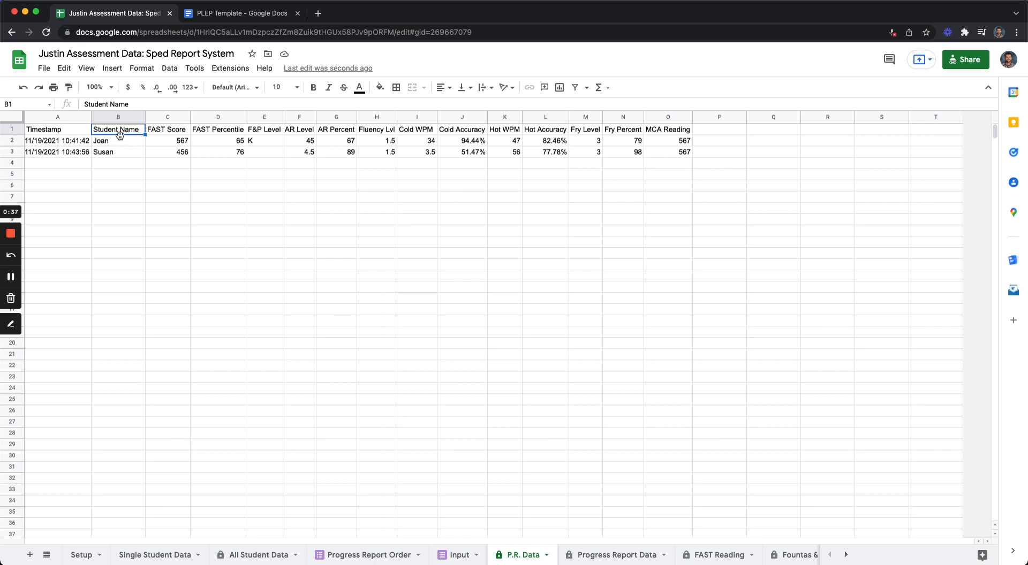
pyautogui.click(225, 13)
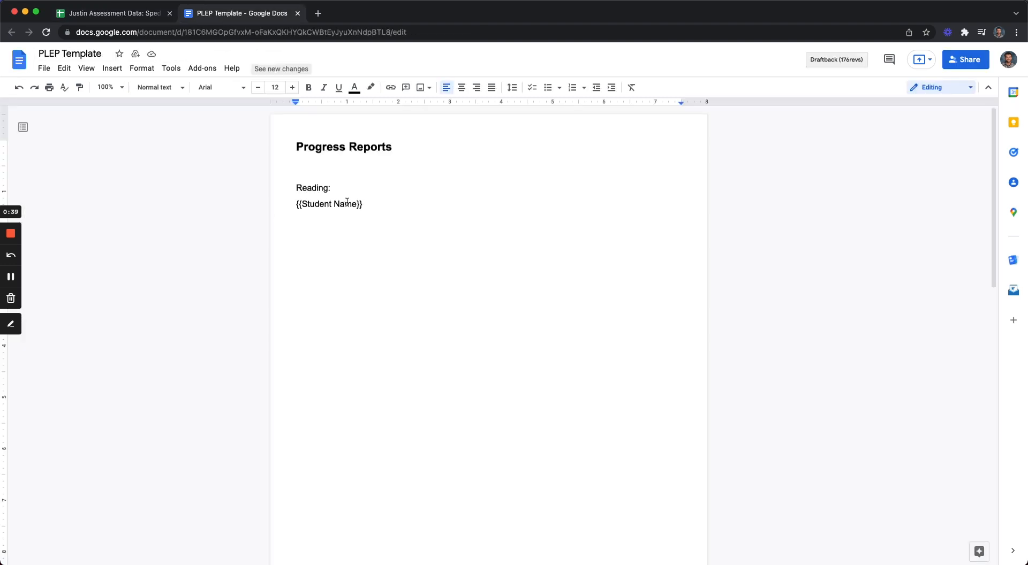
pyautogui.moveTo(356, 204)
pyautogui.mouseDown()
pyautogui.moveTo(305, 204)
pyautogui.moveTo(370, 205)
pyautogui.mouseUp()
pyautogui.write('Student Name')
pyautogui.click(360, 213)
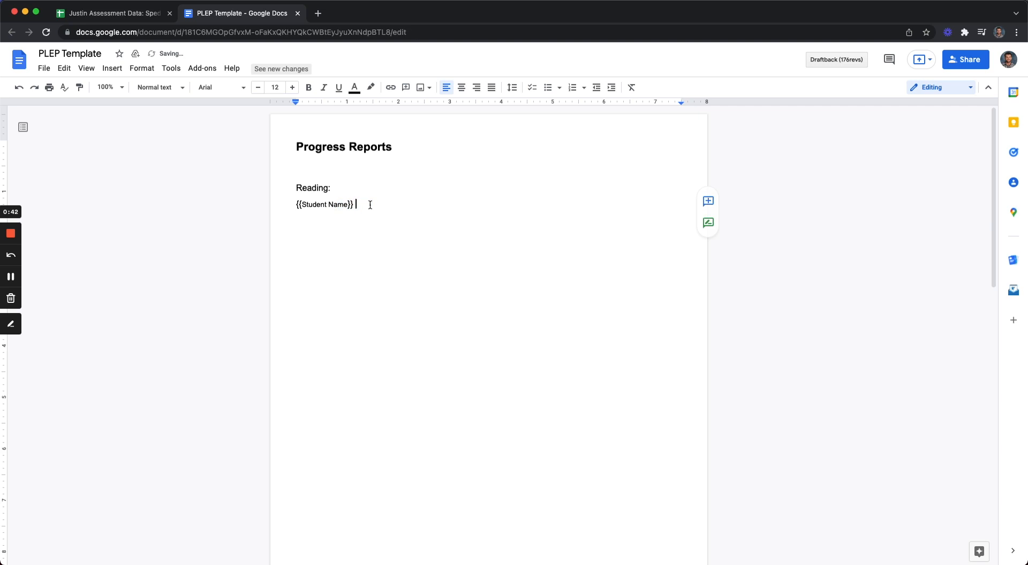
# Step: Continue the sentence with "is reading at a {{F&P Level}} currently", copying the F&P Level header from the P.R. Data sheet
pyautogui.write('is reading at a {{')
pyautogui.click(142, 14)
pyautogui.click(177, 179)
pyautogui.click(215, 153)
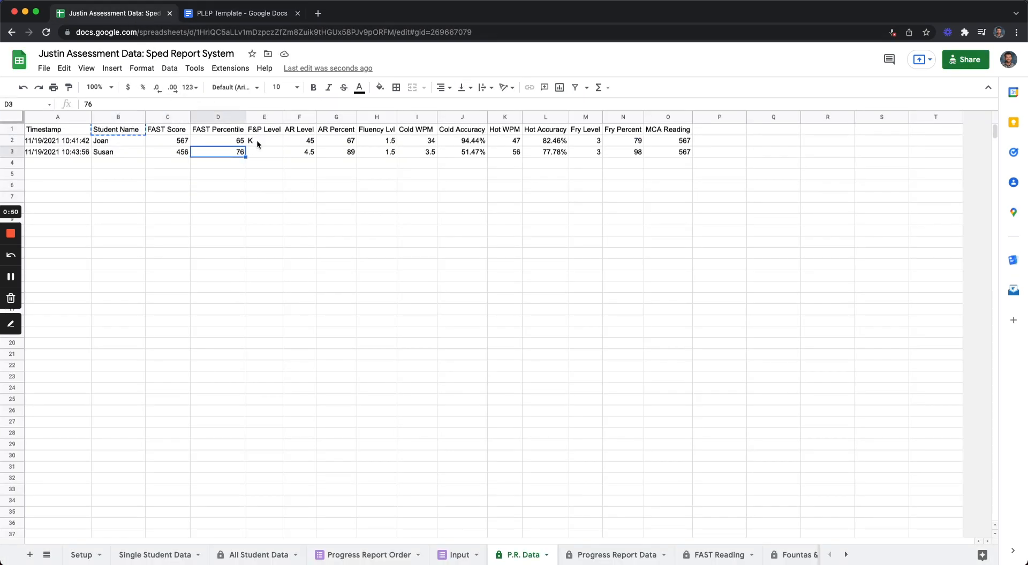
pyautogui.click(257, 141)
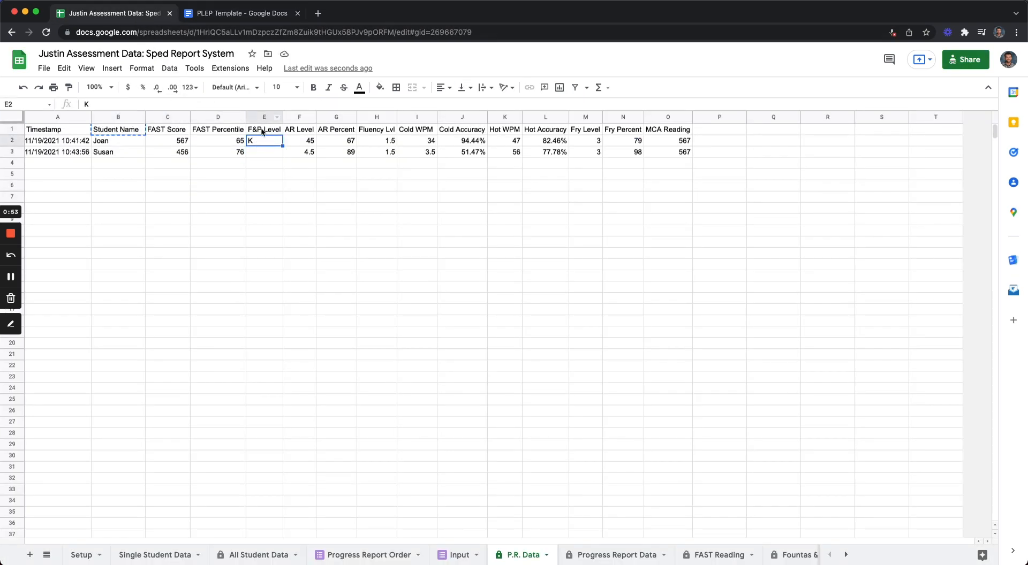
pyautogui.click(263, 132)
pyautogui.click(253, 16)
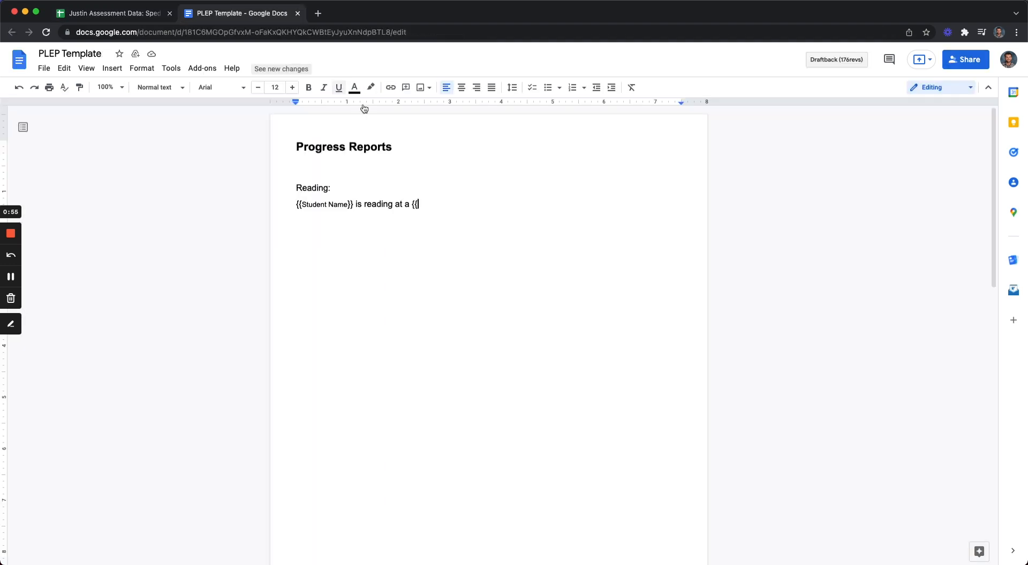
pyautogui.write('F&P Level')
pyautogui.write('}} currently')
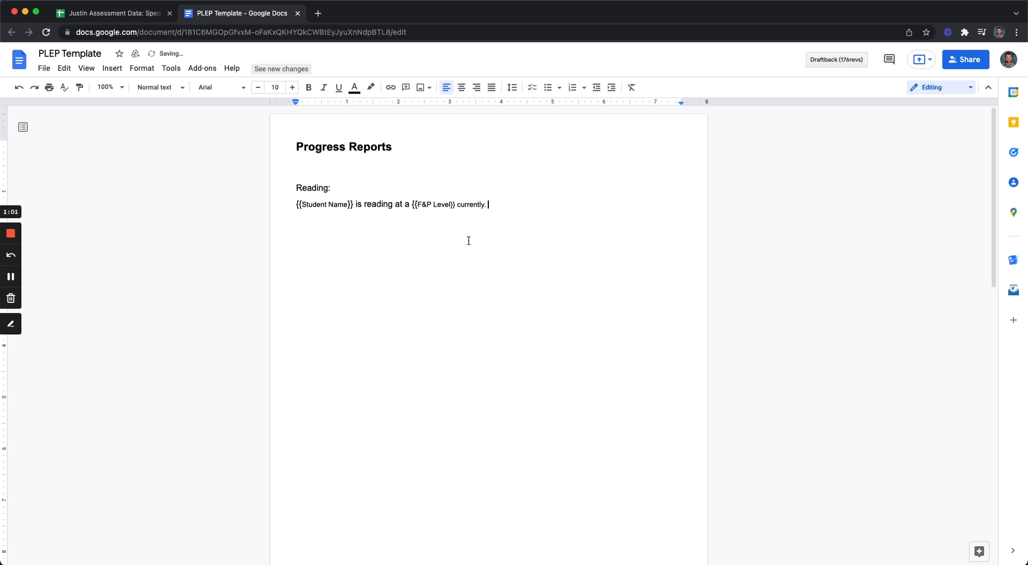
# Step: Add "{{Student Name}} scored a {{FAST Score}} on their last Fastbridge assessment.", checking the FAST Score header in the sheet for its marker
pyautogui.click(146, 15)
pyautogui.click(216, 133)
pyautogui.click(184, 134)
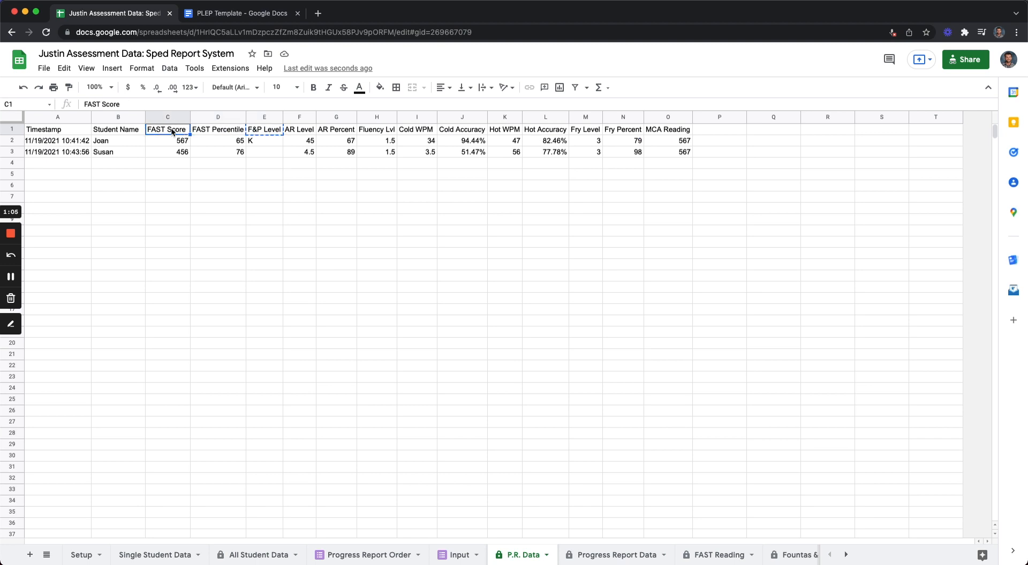
pyautogui.click(235, 14)
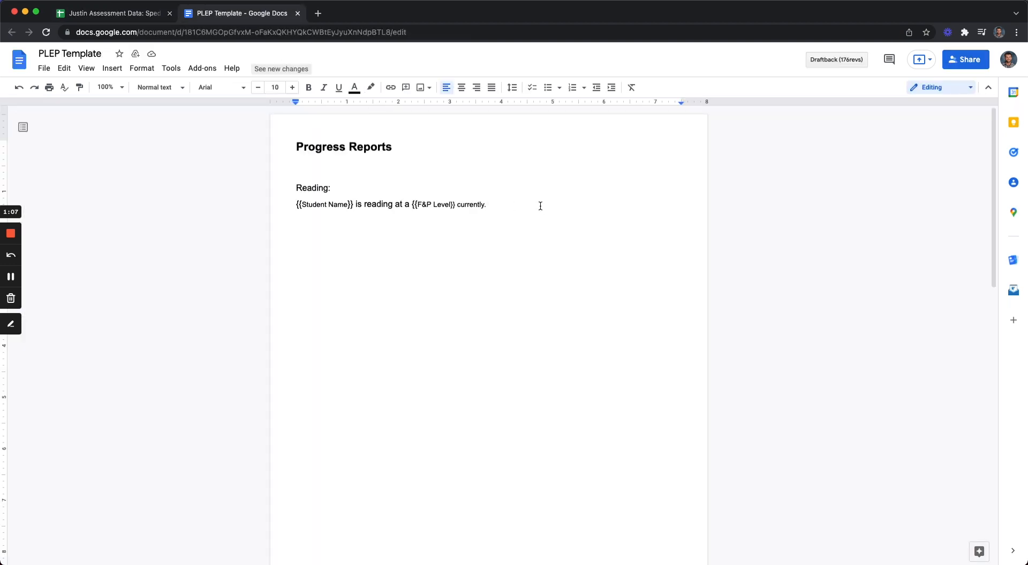
pyautogui.write('. {{Student Name}} scored a {{FAST Score')
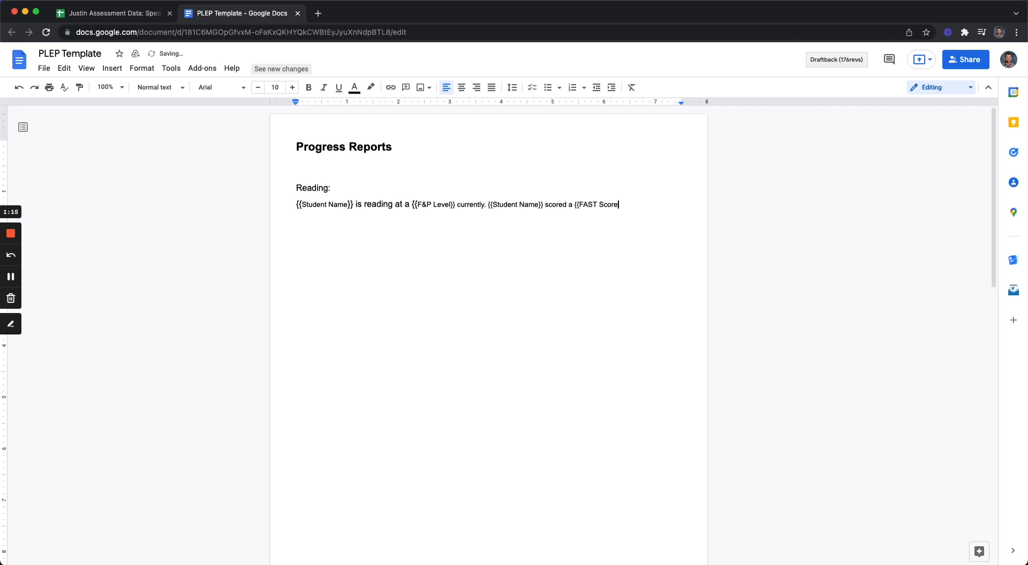
pyautogui.write('r last Fastbridge Assessment.')
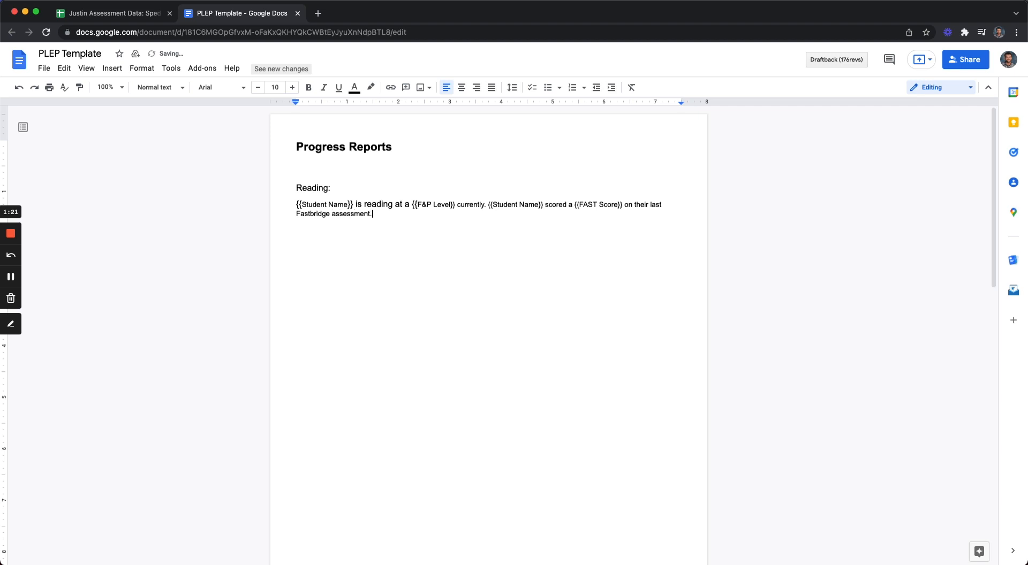
# Step: Delete the sample sentences written under Reading in the PLEP Template document
pyautogui.click(134, 12)
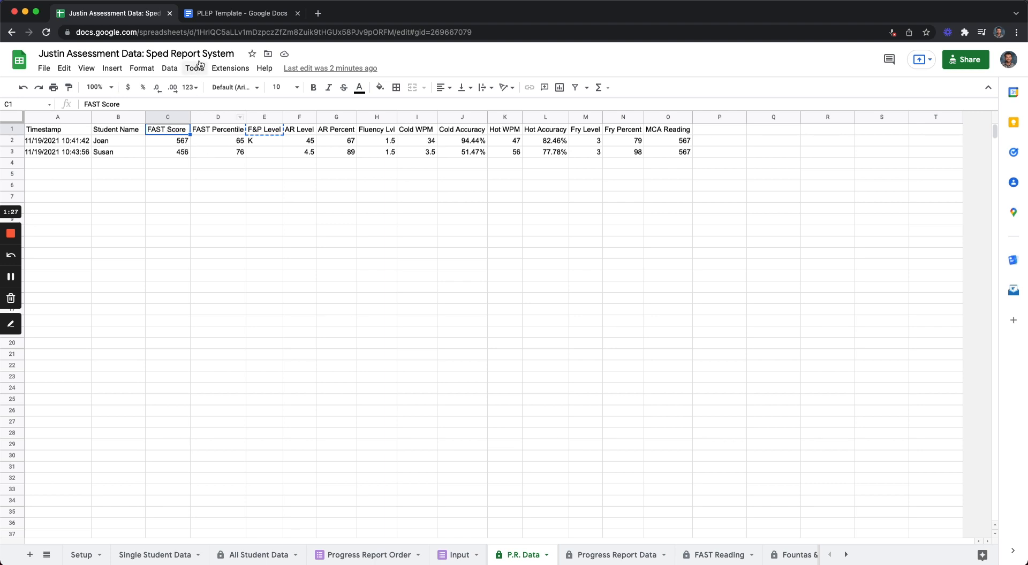
pyautogui.click(226, 16)
pyautogui.moveTo(376, 217); pyautogui.dragTo(300, 227)
pyautogui.press('BackSpace')
# Step: Close the blank gap above the prewritten reading paragraphs and place the heading "Reading:" directly over them
pyautogui.scroll(-2, 428, 268)
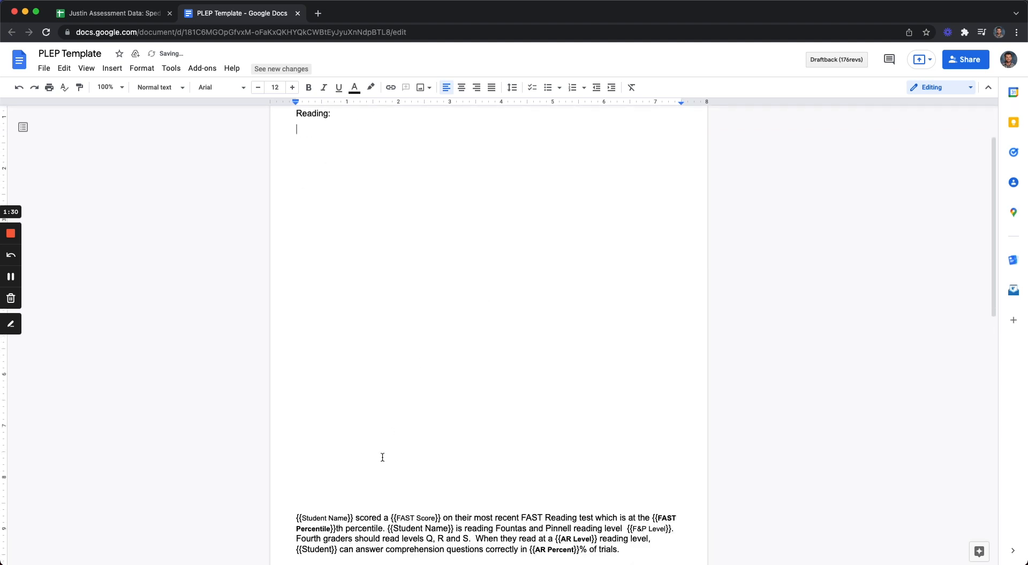
pyautogui.click(353, 482)
pyautogui.scroll(-4, 359, 463)
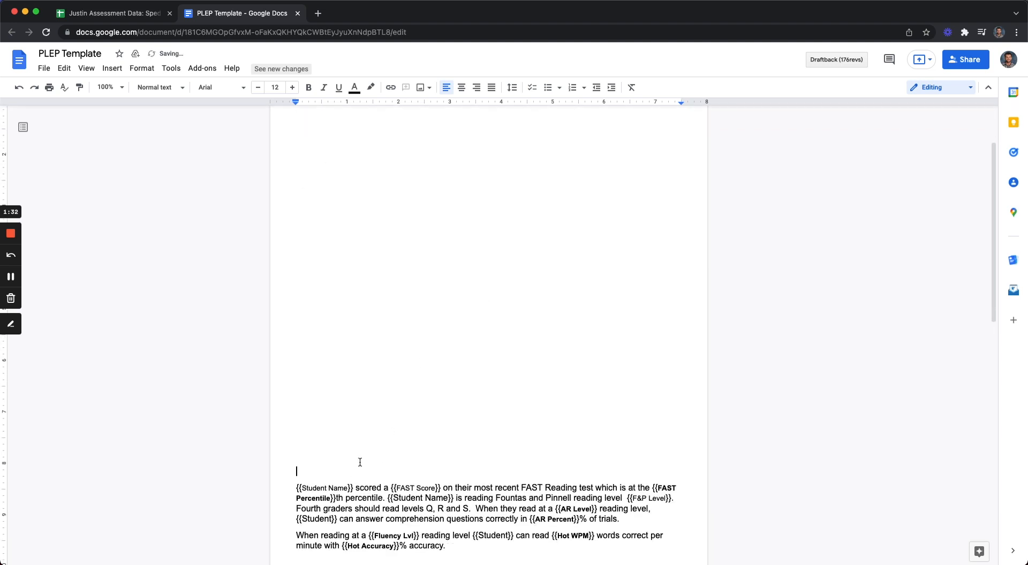
pyautogui.scroll(-3, 493, 314)
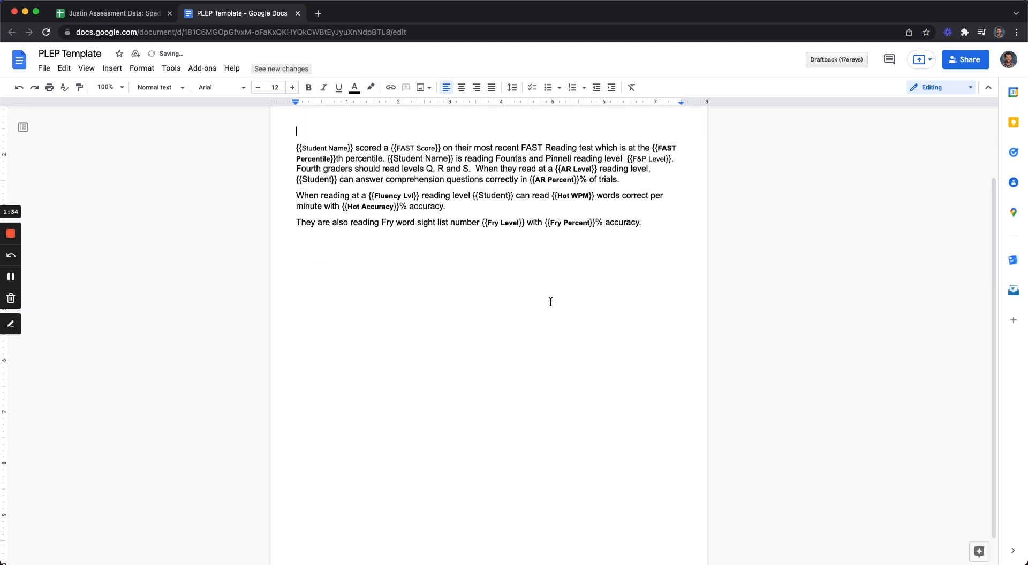
pyautogui.write('Reading:')
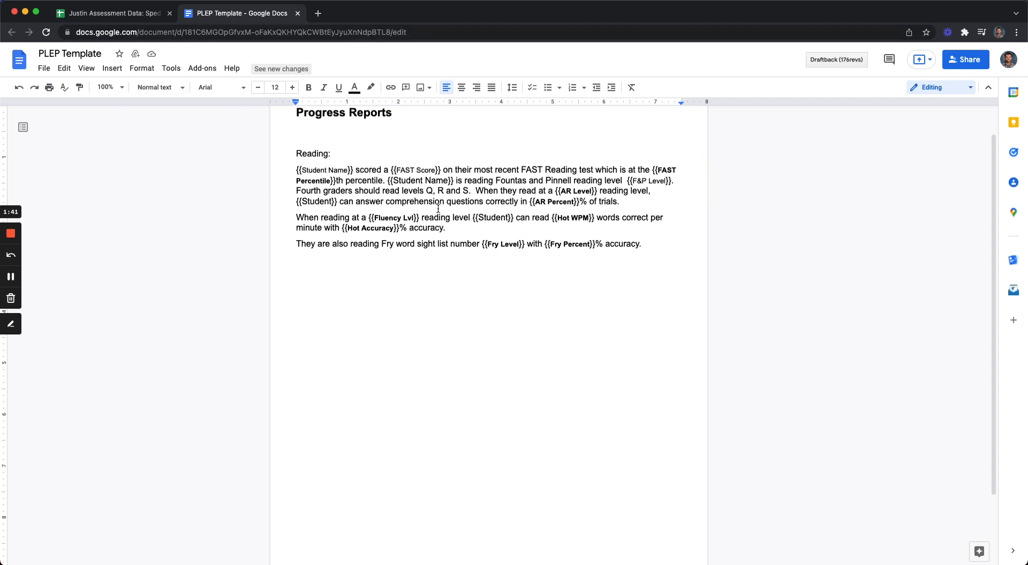
# Step: Change the {{Student}} marker in the first reading paragraph to {{Student Name}}
pyautogui.click(332, 205)
pyautogui.write('Name')
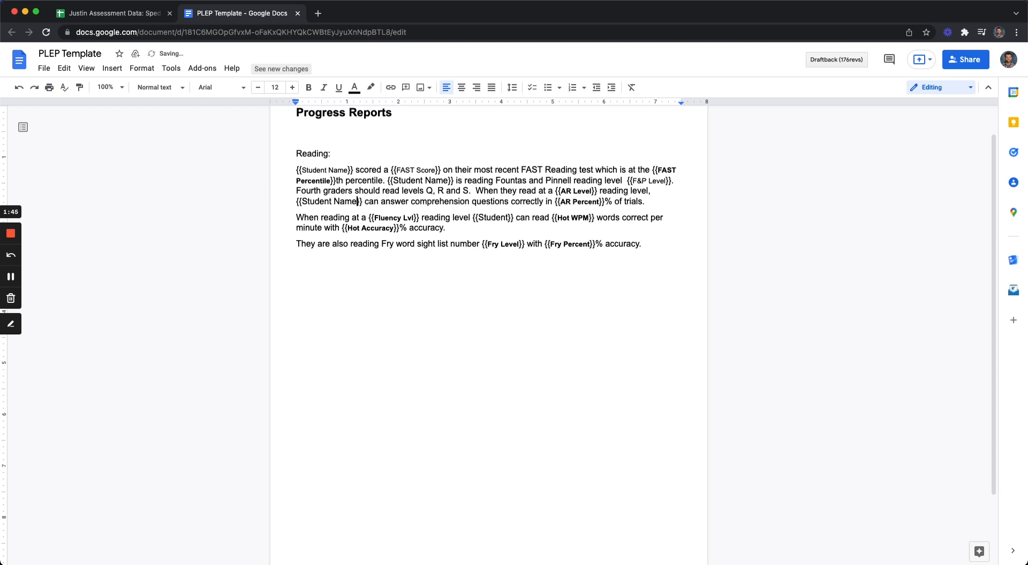
pyautogui.click(401, 219)
# Step: Return to the P.R. Data sheet and examine the rows beneath the student entries
pyautogui.click(129, 13)
pyautogui.click(270, 188)
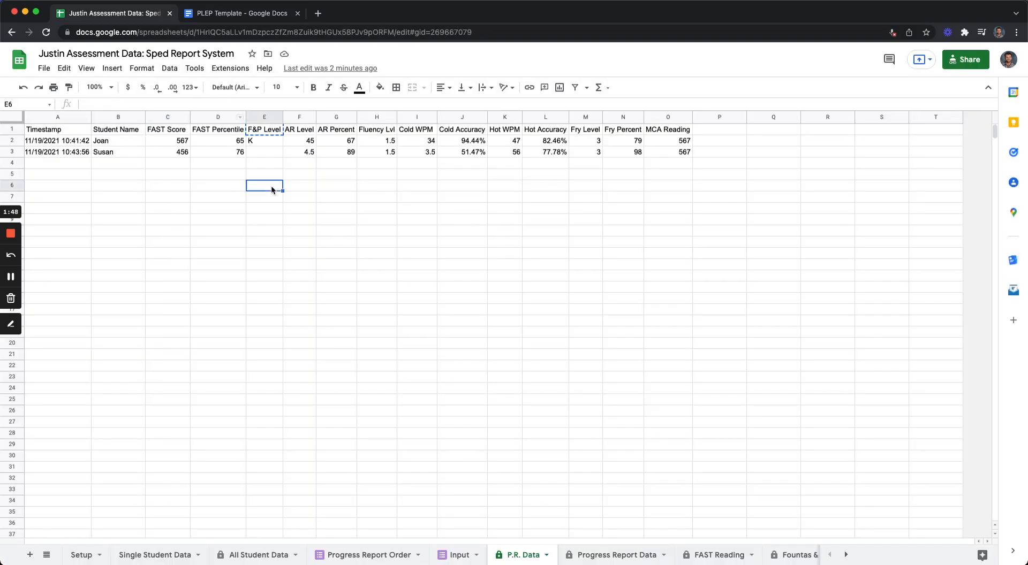
pyautogui.click(249, 13)
pyautogui.click(115, 13)
pyautogui.moveTo(12, 163); pyautogui.dragTo(19, 491)
pyautogui.scroll(1, 246, 348)
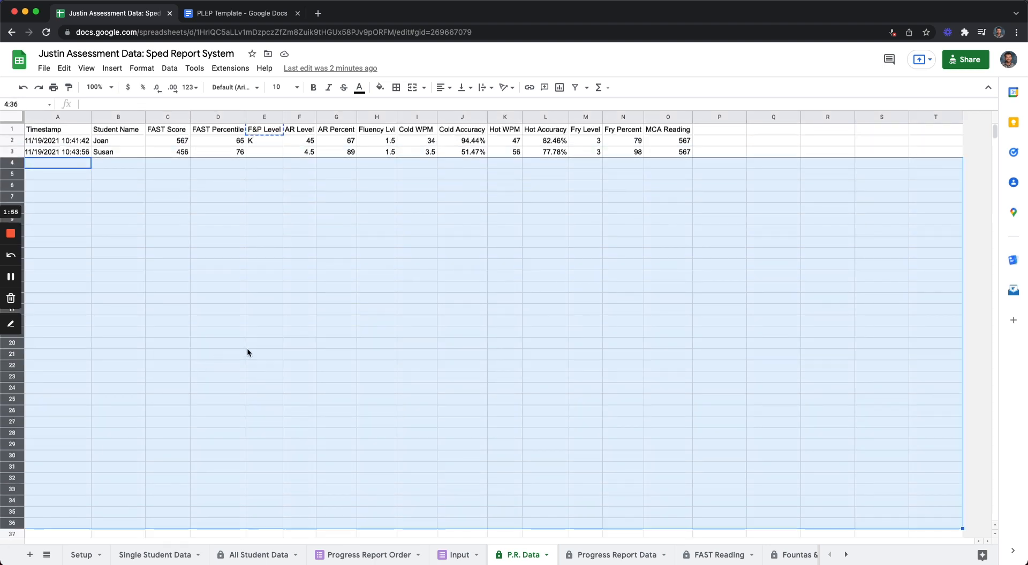
pyautogui.click(236, 173)
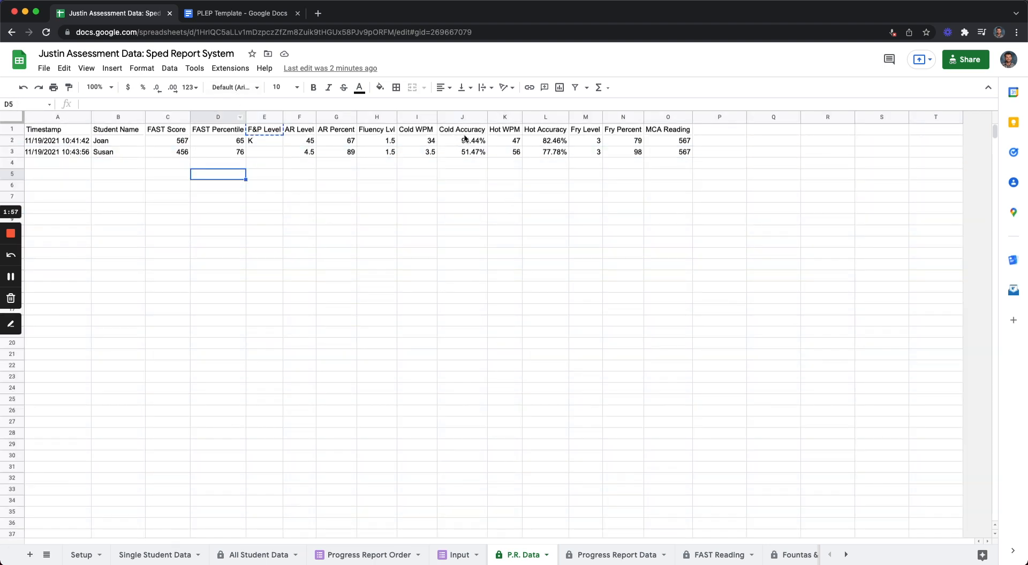
# Step: Search the Google Workspace Marketplace for the Document Studio add-on, then close the marketplace
pyautogui.click(230, 68)
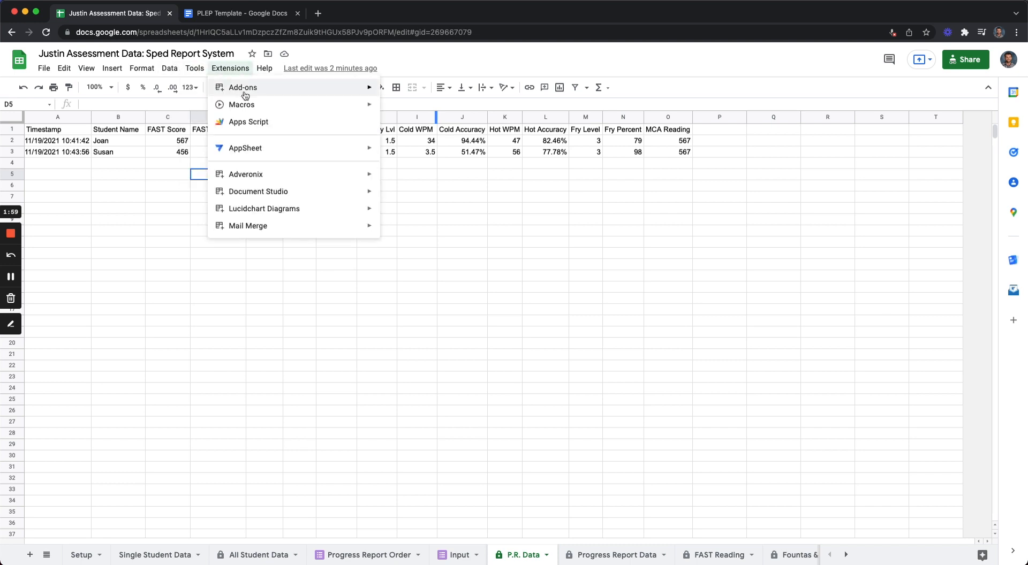
pyautogui.moveTo(344, 90)
pyautogui.click(413, 89)
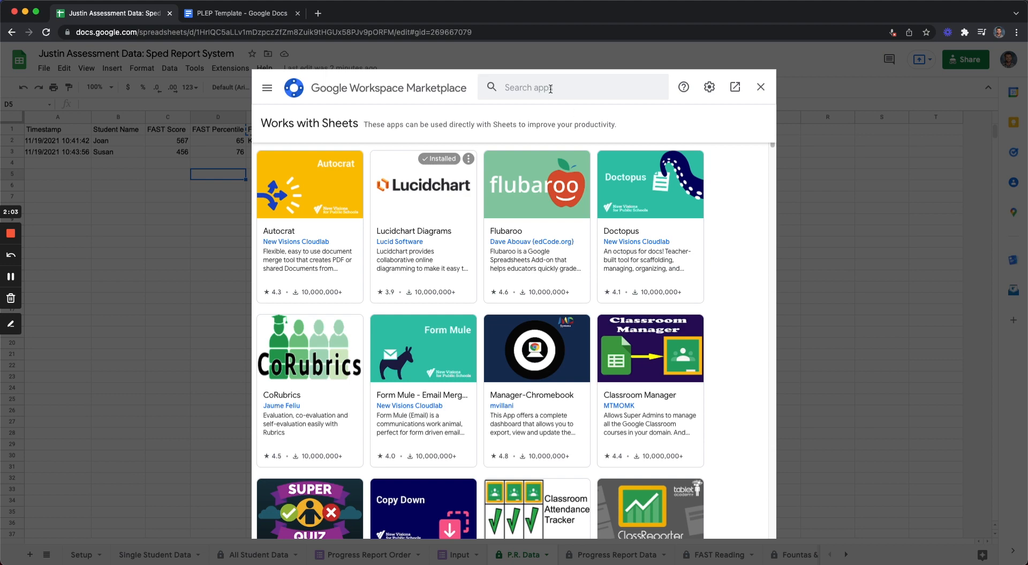
pyautogui.click(550, 89)
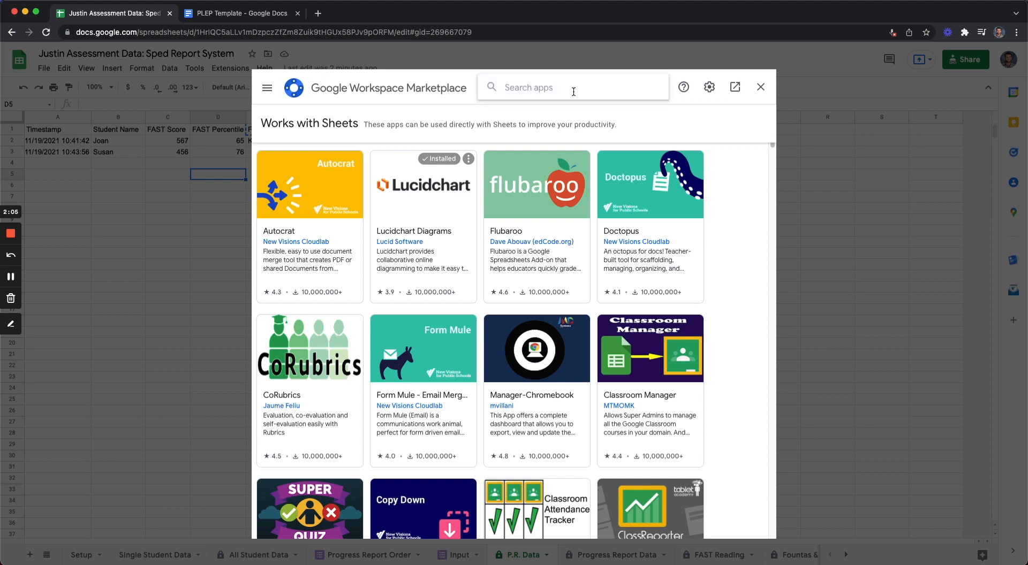
pyautogui.write('docume')
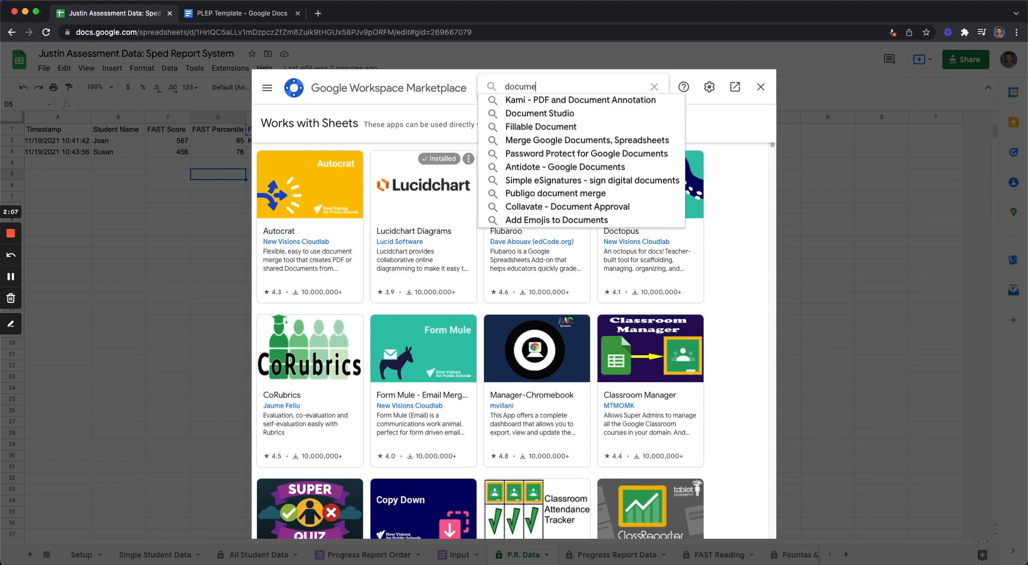
pyautogui.write('nt studio')
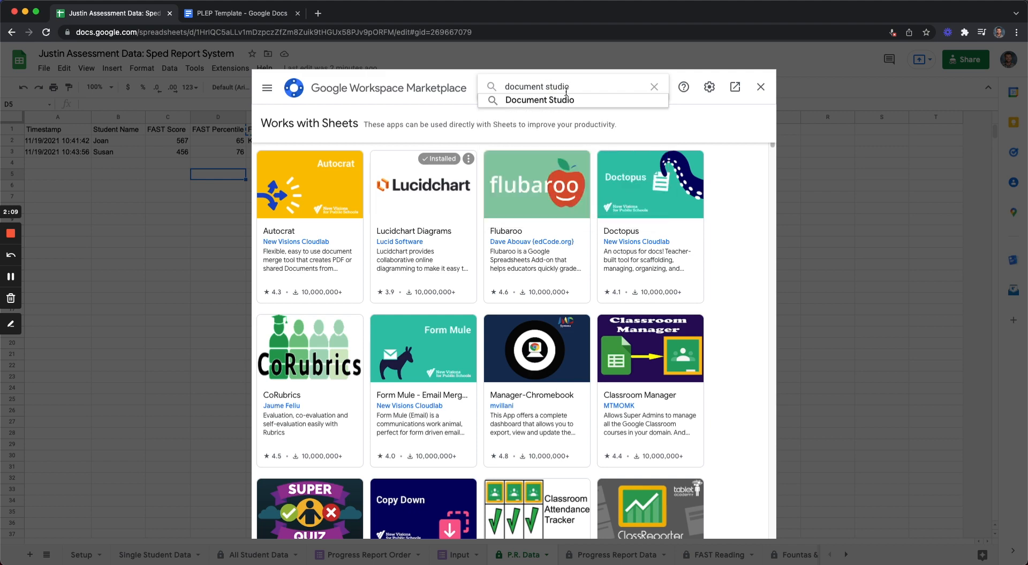
pyautogui.click(589, 99)
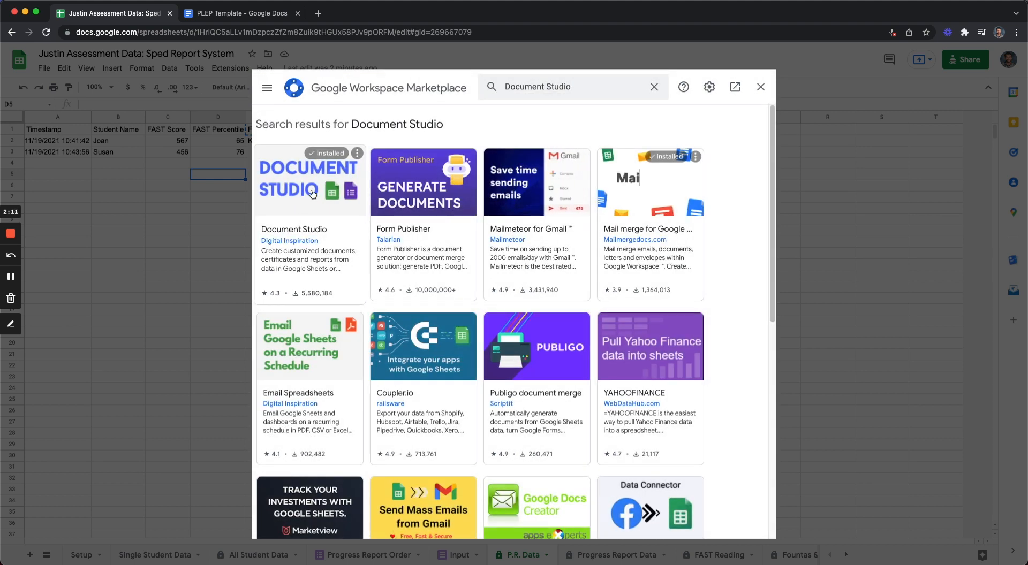
pyautogui.click(760, 87)
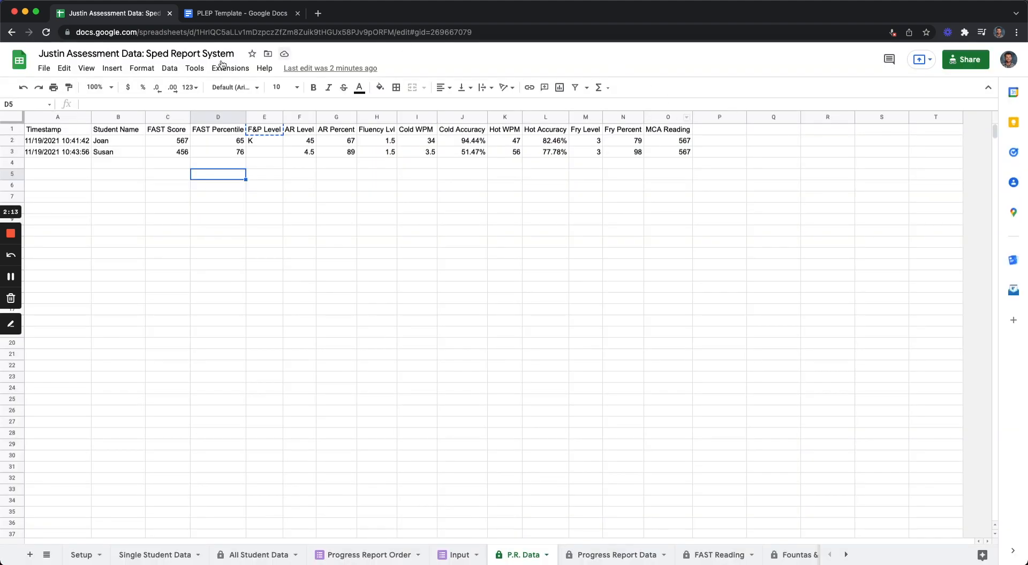
# Step: Open the Document Studio add-on for the spreadsheet
pyautogui.click(222, 64)
pyautogui.click(408, 201)
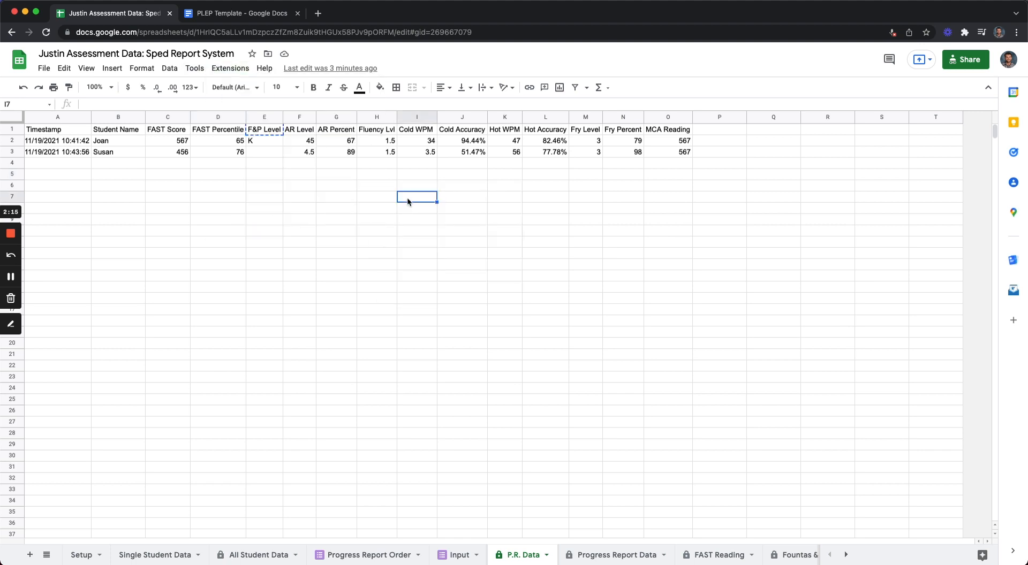
pyautogui.click(230, 68)
pyautogui.moveTo(259, 194)
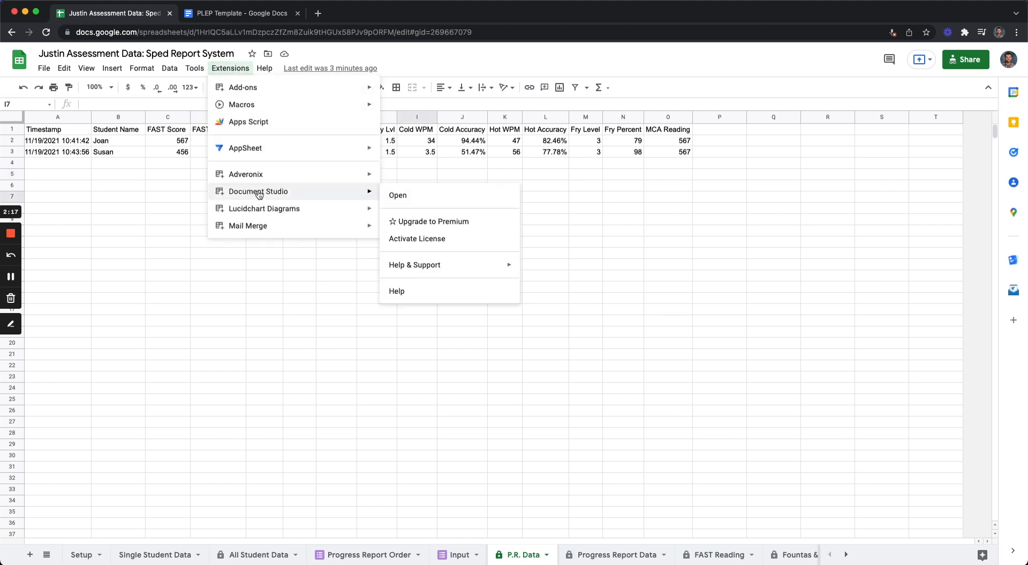
pyautogui.click(428, 196)
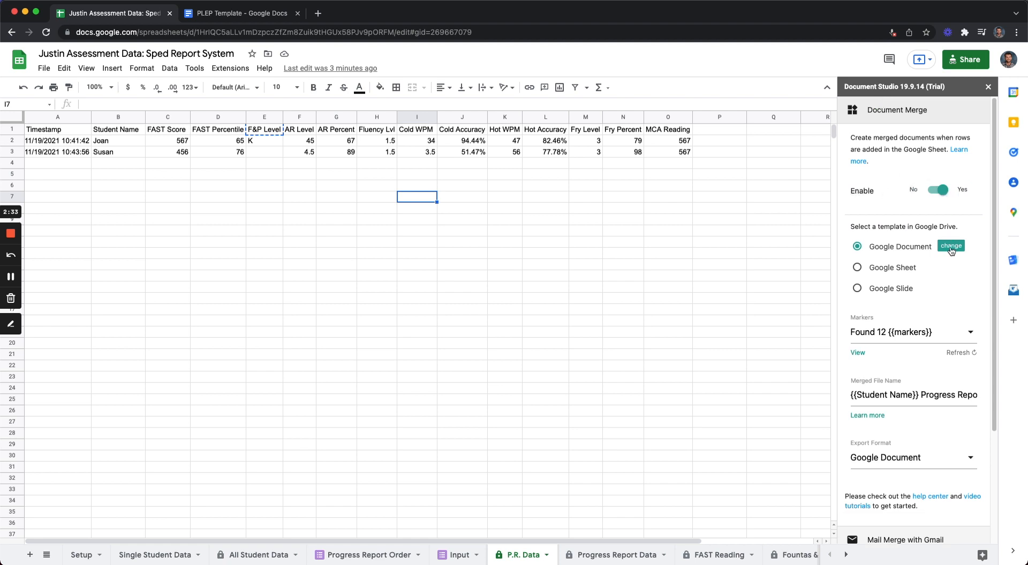
# Step: Choose PLEP Template as the Google Document merge template, preview it, and refresh its markers
pyautogui.click(951, 247)
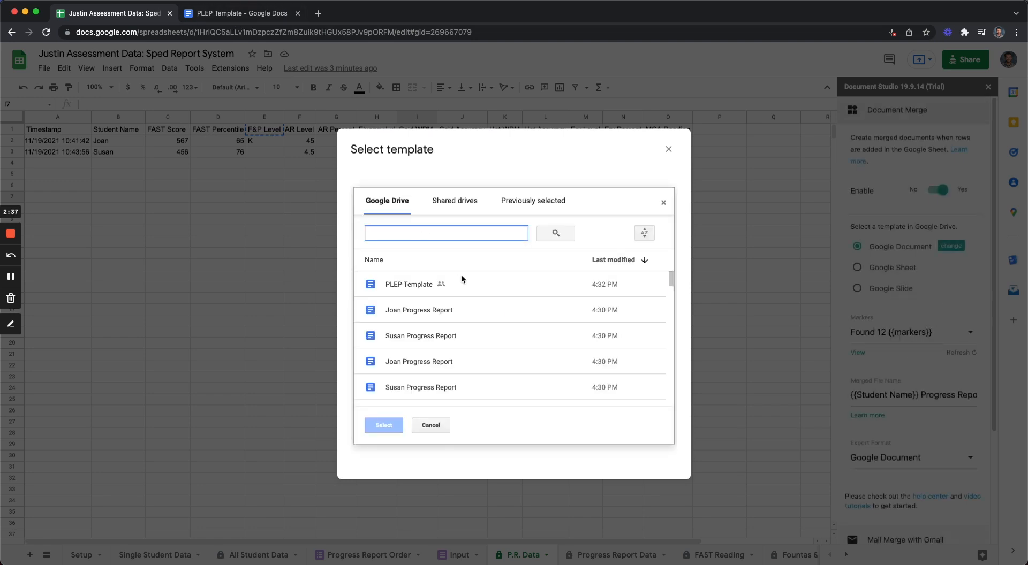
pyautogui.doubleClick(461, 278)
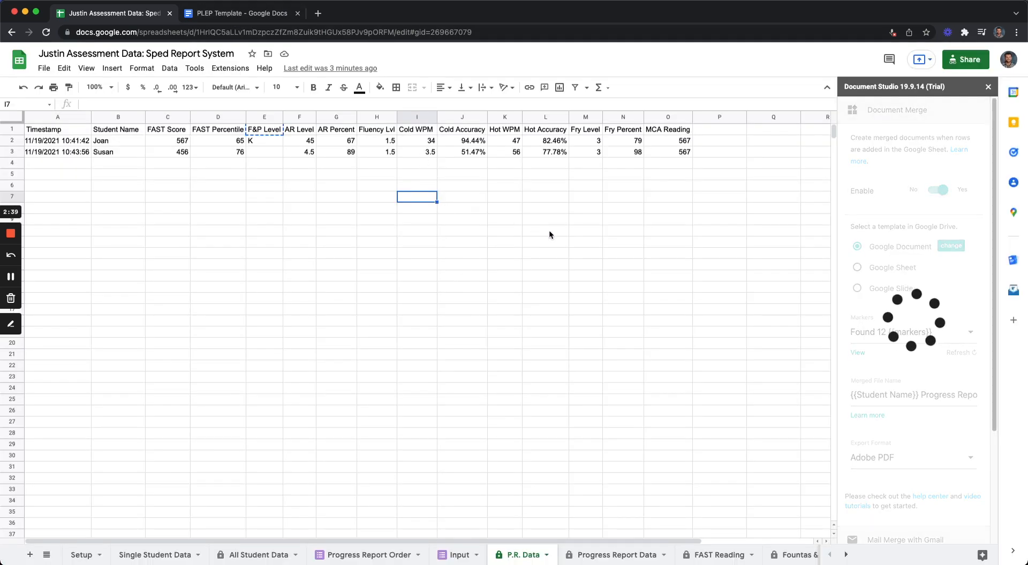
pyautogui.click(858, 353)
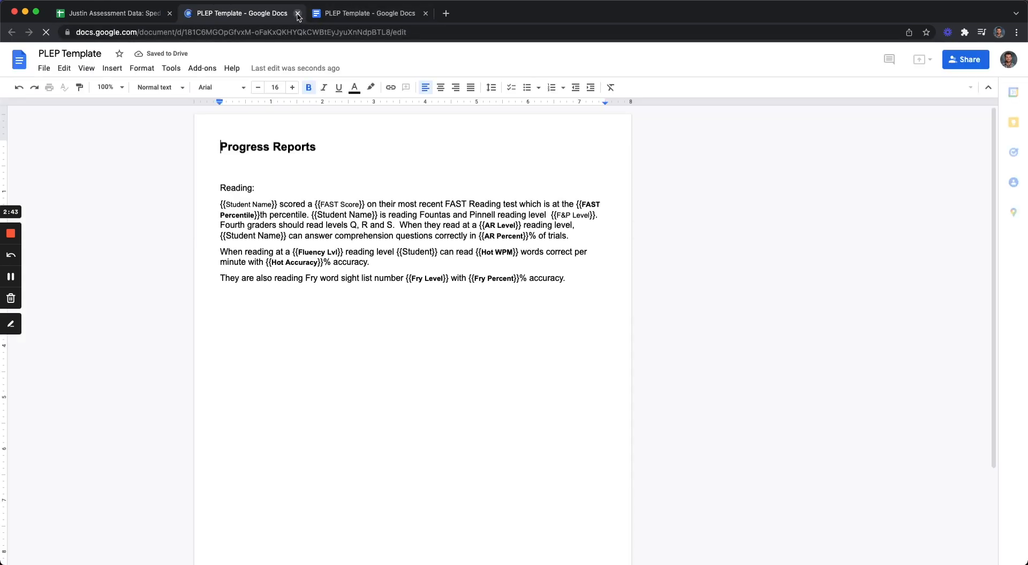
pyautogui.click(298, 14)
pyautogui.click(958, 353)
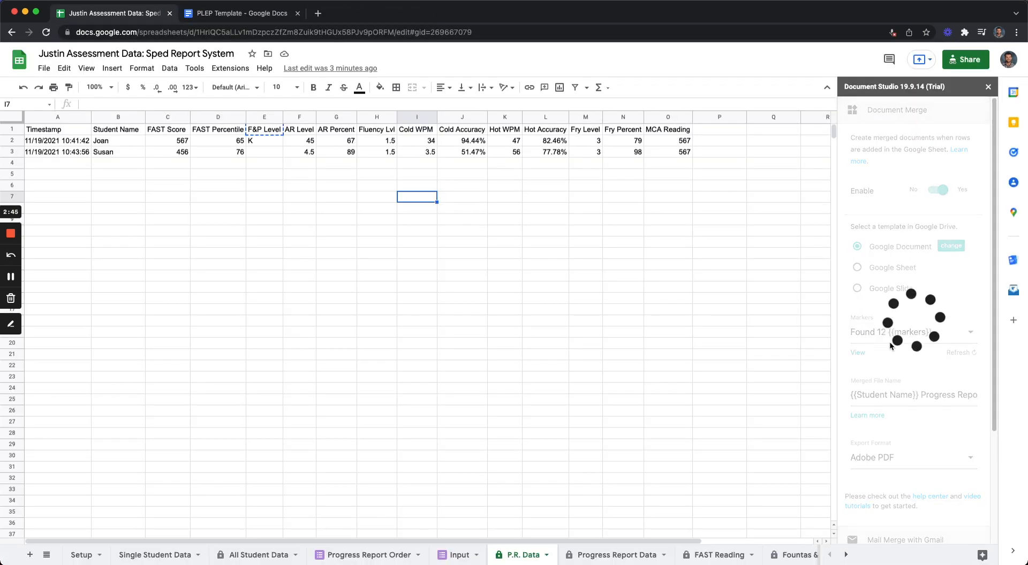
# Step: Append the date 3/21/22 to the merged file name, after "{{Student Name}} Progress Report"
pyautogui.scroll(-1, 923, 347)
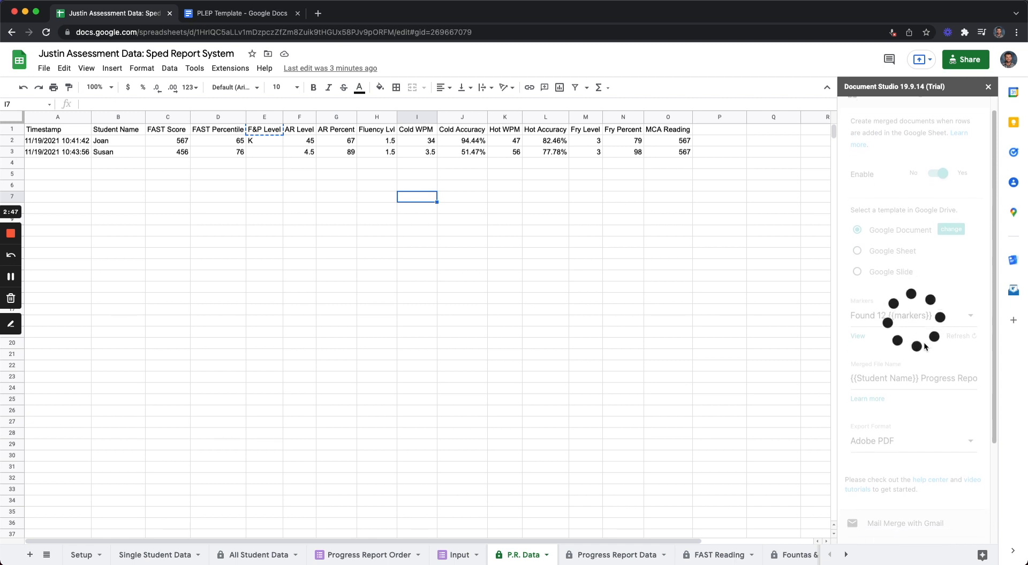
pyautogui.moveTo(921, 357); pyautogui.dragTo(987, 358)
pyautogui.click(886, 357)
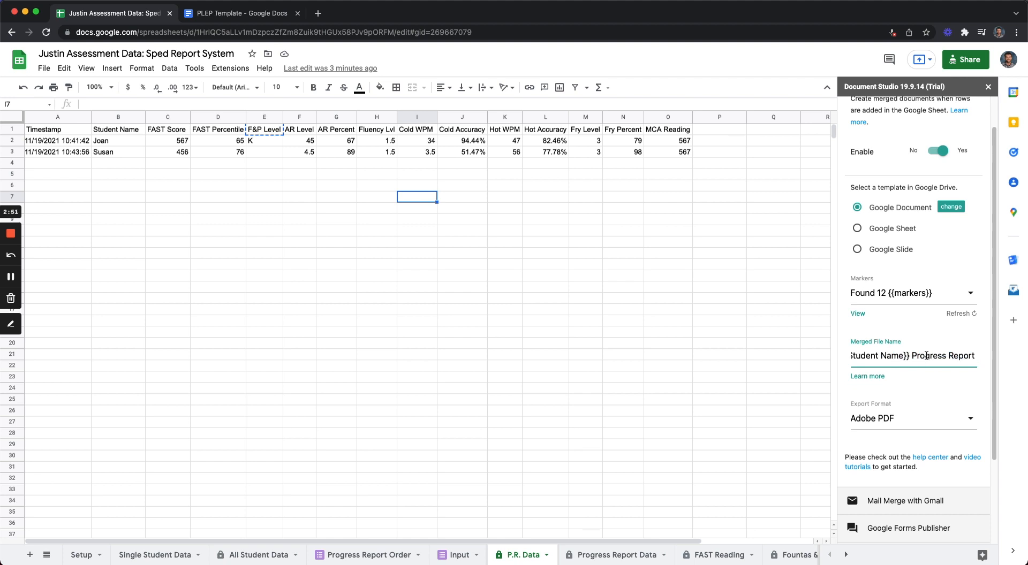
pyautogui.click(974, 356)
pyautogui.write('3')
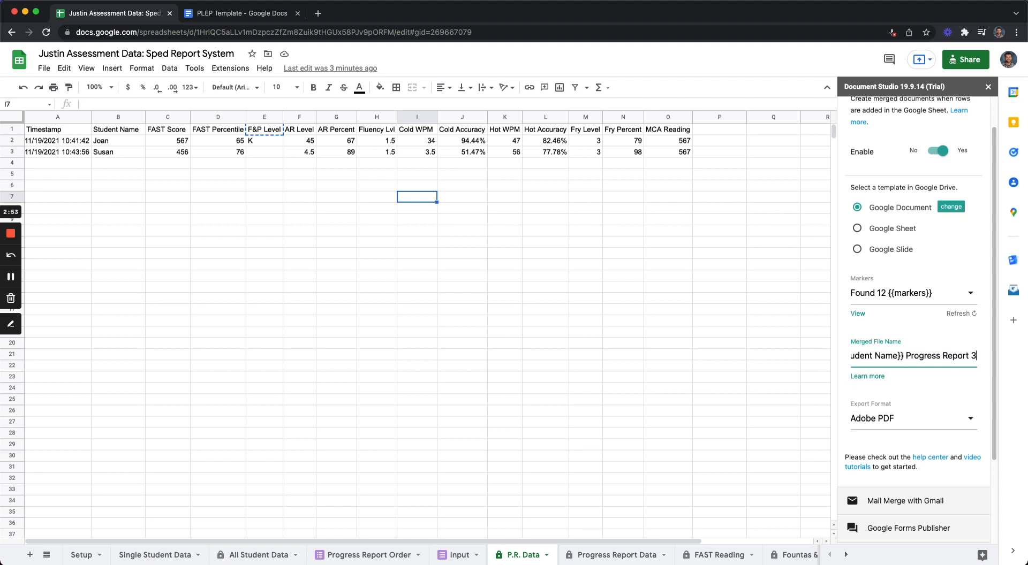
pyautogui.write('/21/22')
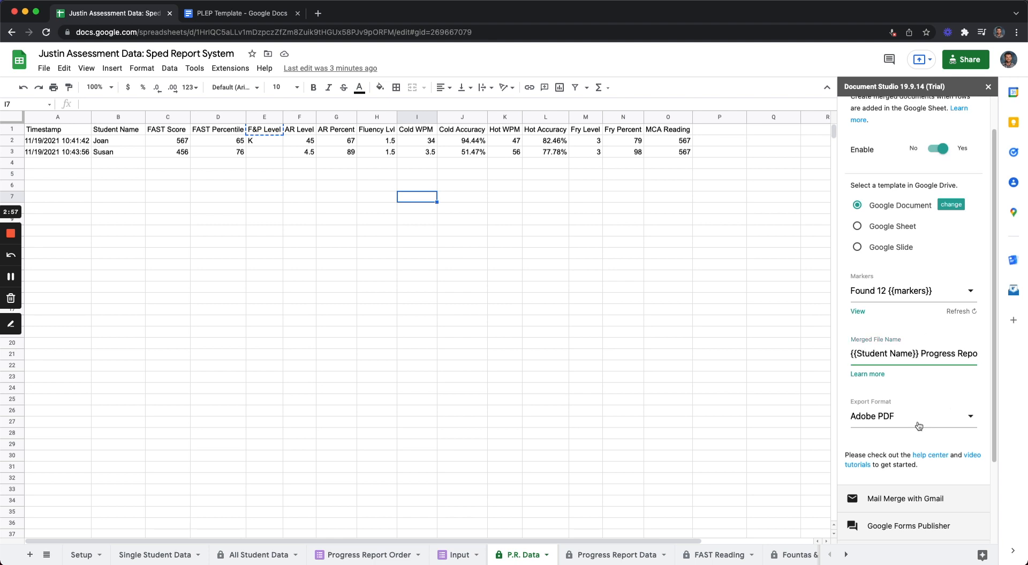
# Step: Set the export format of the merged files to Google Document
pyautogui.scroll(-1, 918, 423)
pyautogui.click(914, 400)
pyautogui.click(906, 237)
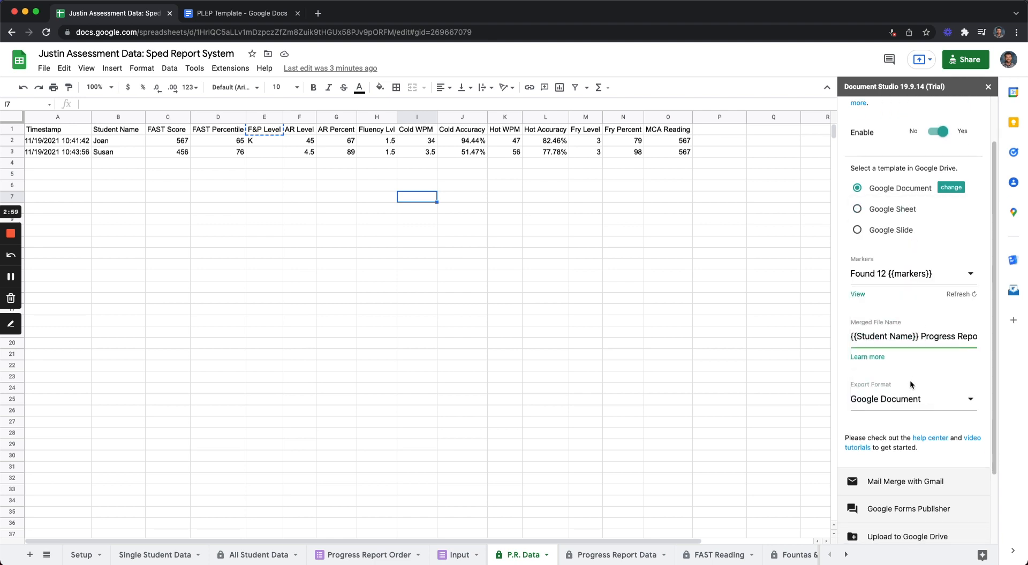
# Step: View the Google Drive upload settings, then save the workflow and run the merge with Merge Documents Now selected
pyautogui.scroll(-3, 920, 381)
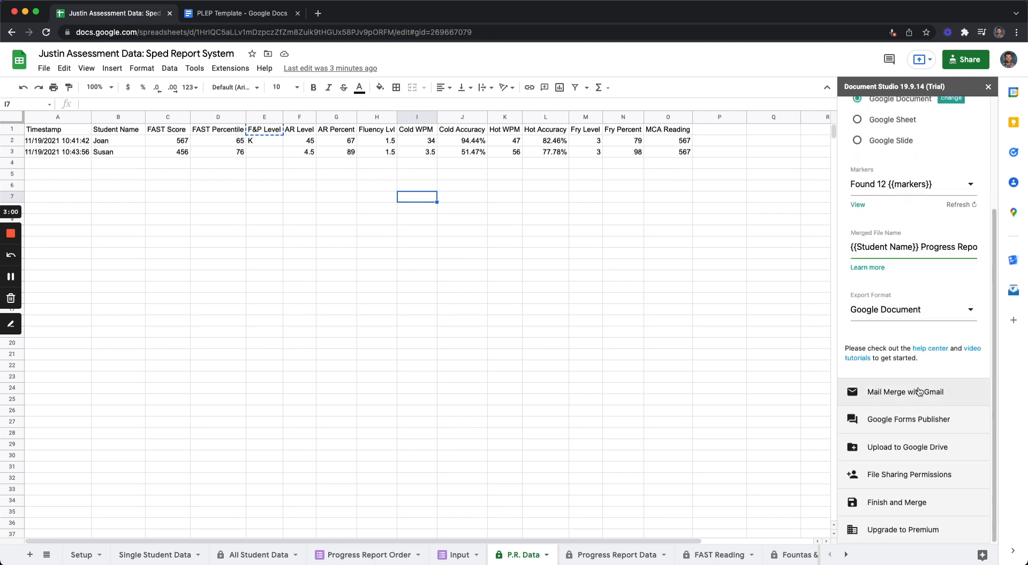
pyautogui.click(908, 446)
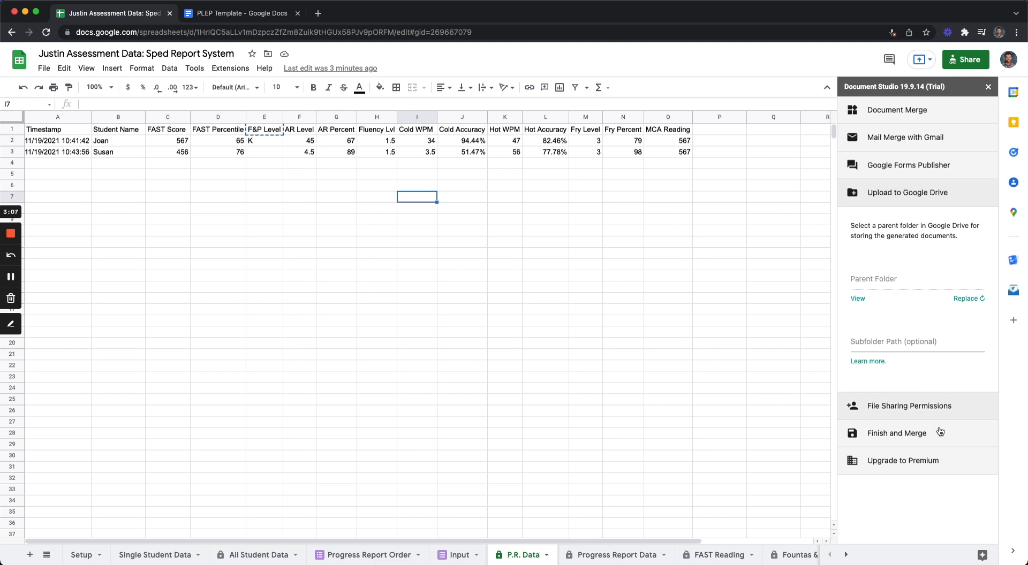
pyautogui.click(914, 435)
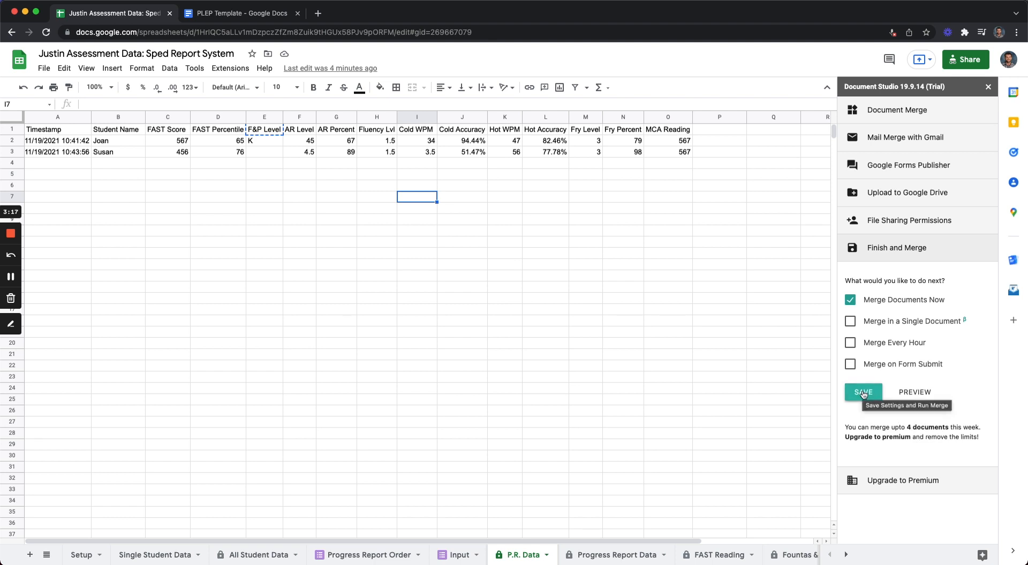
pyautogui.click(863, 393)
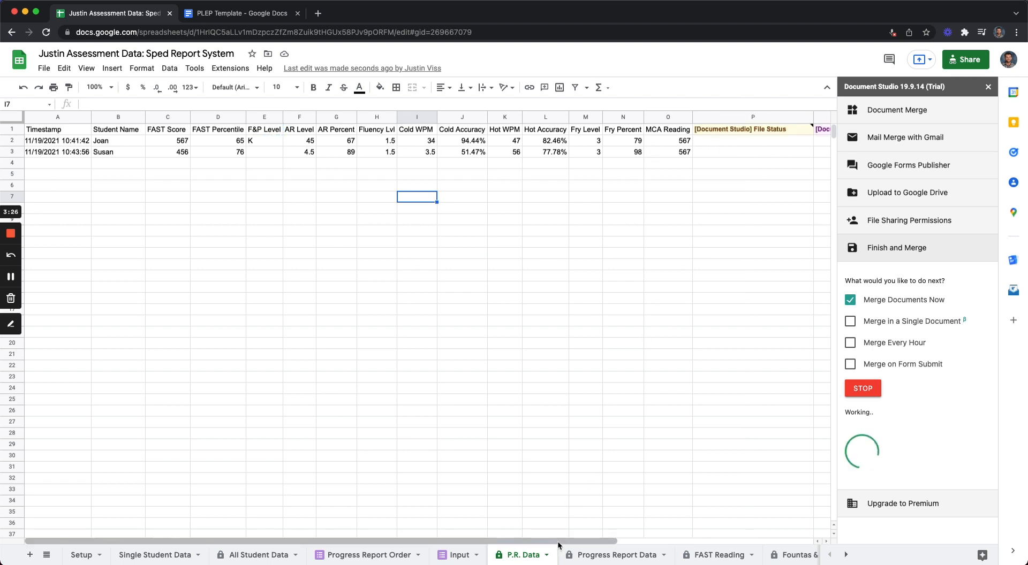
# Step: Open the first student's merged progress report from the File Status column and compare its text with the student's row in the sheet
pyautogui.moveTo(557, 541); pyautogui.dragTo(616, 541)
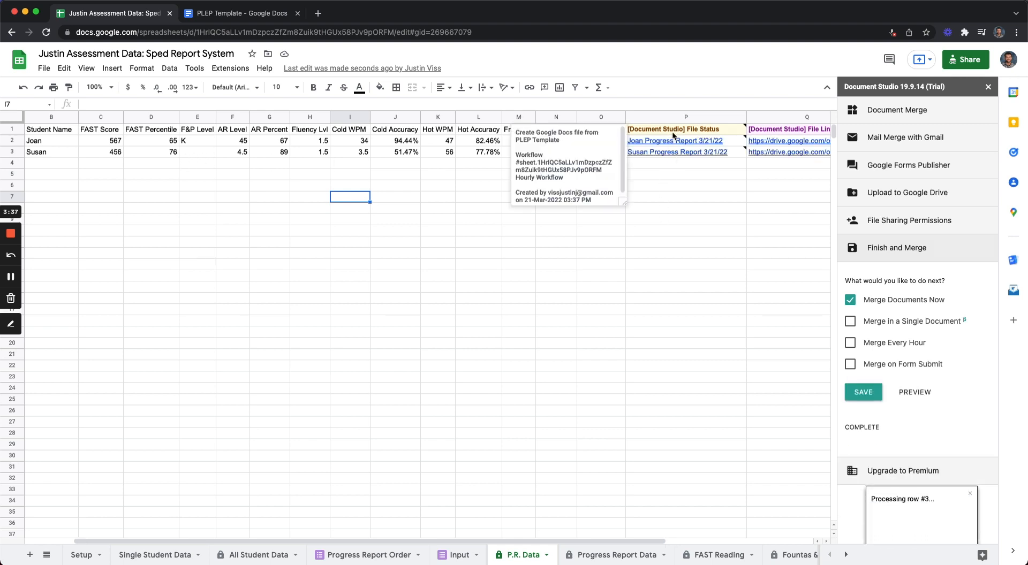
pyautogui.moveTo(673, 131); pyautogui.dragTo(673, 476)
pyautogui.click(759, 422)
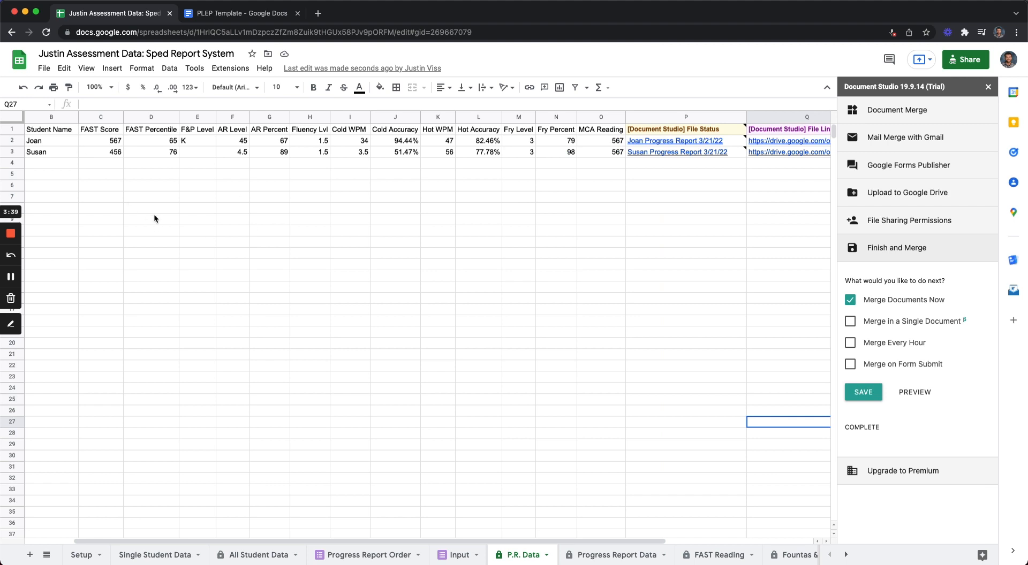
pyautogui.click(676, 141)
pyautogui.click(683, 159)
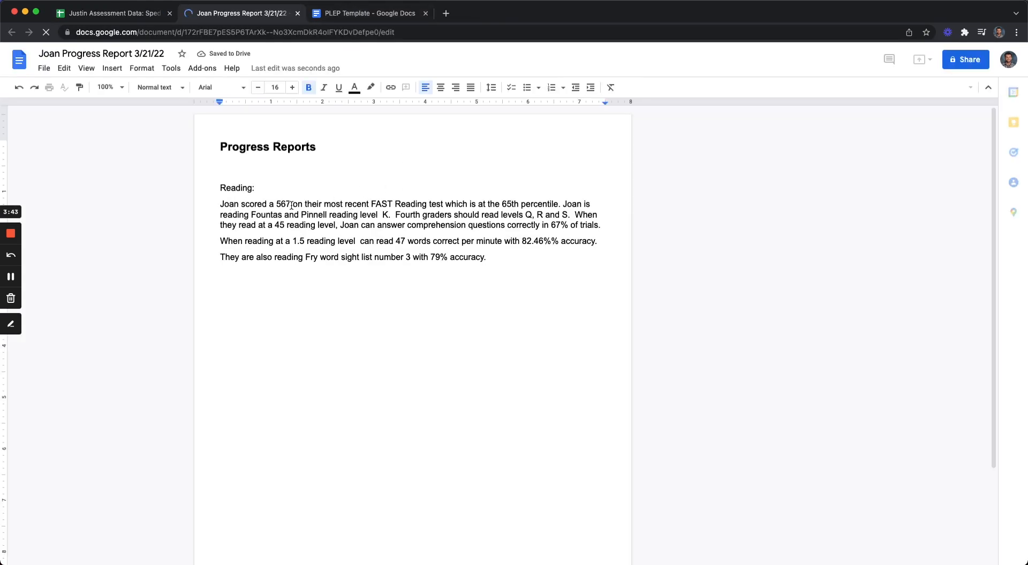
pyautogui.click(134, 18)
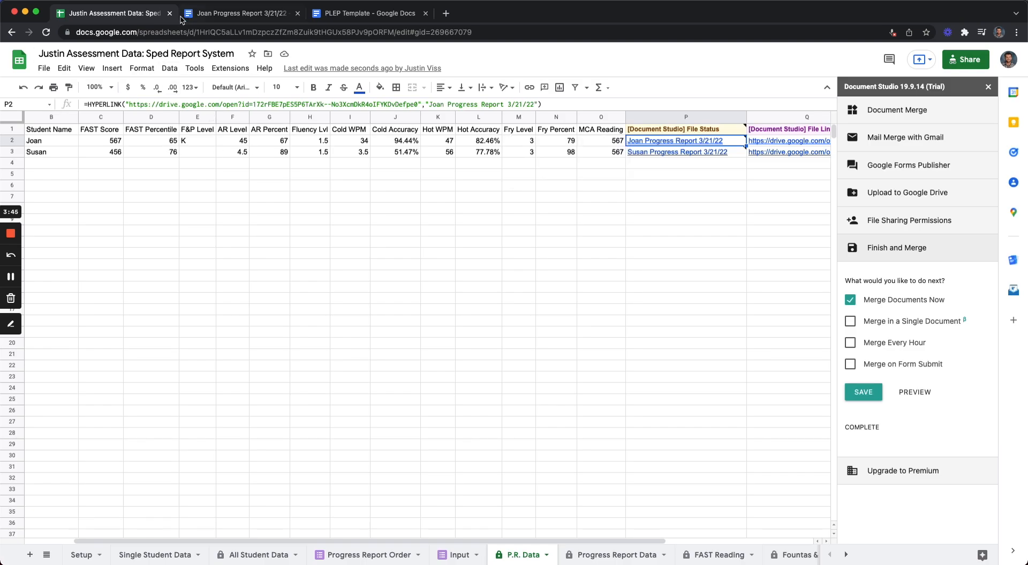
pyautogui.click(195, 18)
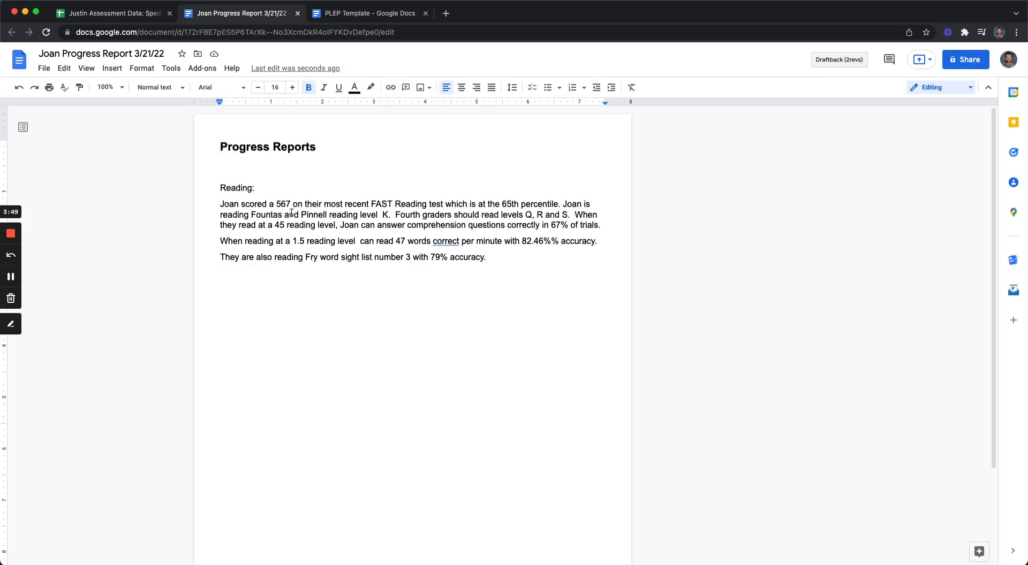
pyautogui.click(137, 20)
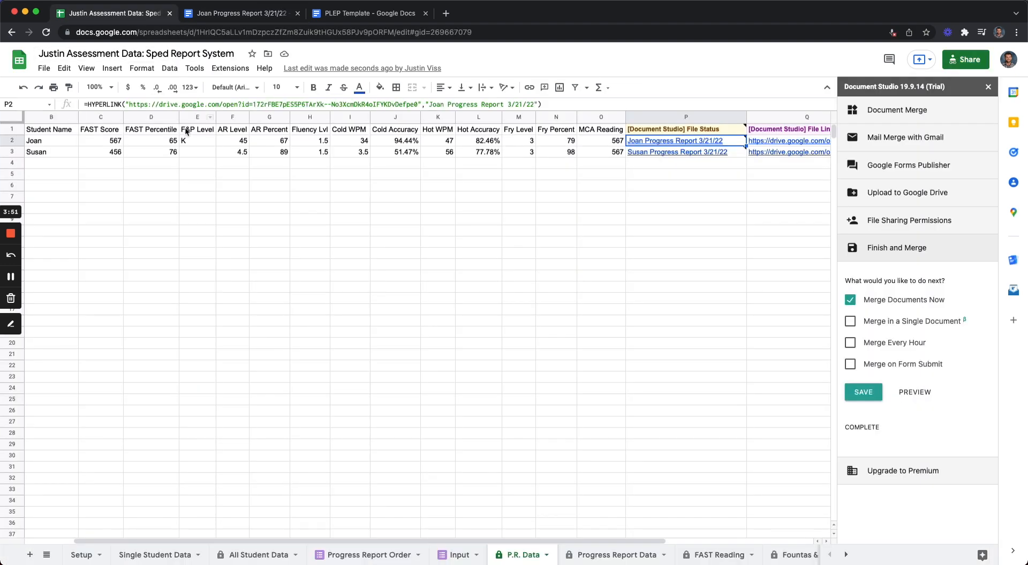
pyautogui.click(216, 16)
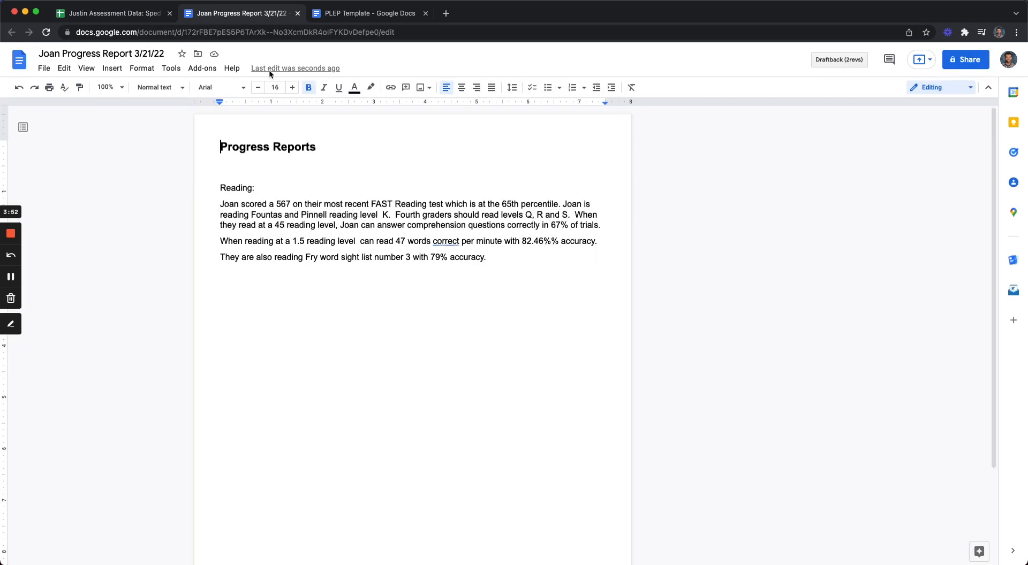
# Step: Open the second student's merged report and check its Fountas and Pinnell reading level against the F&P Level cell E3
pyautogui.click(143, 20)
pyautogui.moveTo(632, 151)
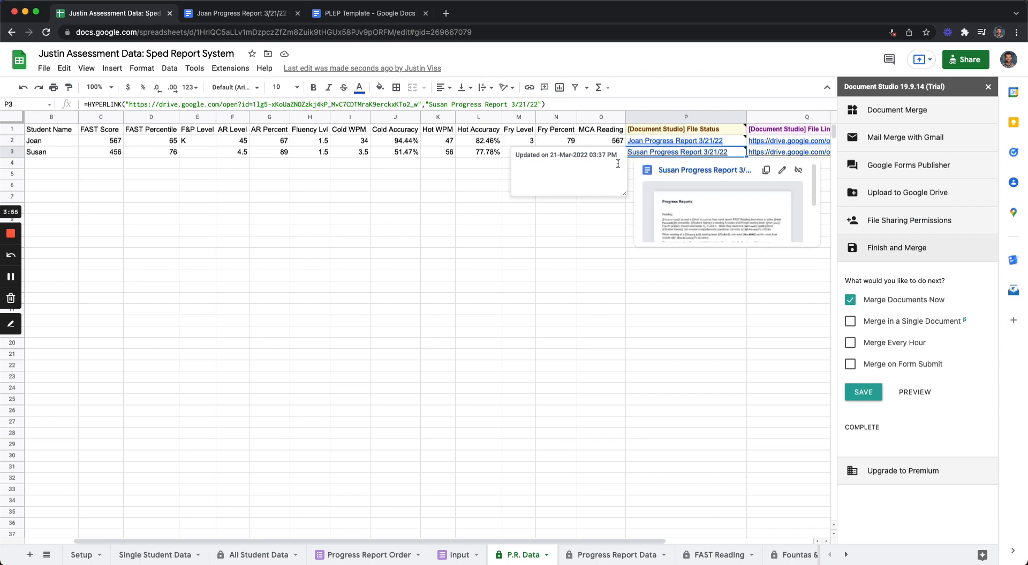
pyautogui.click(666, 171)
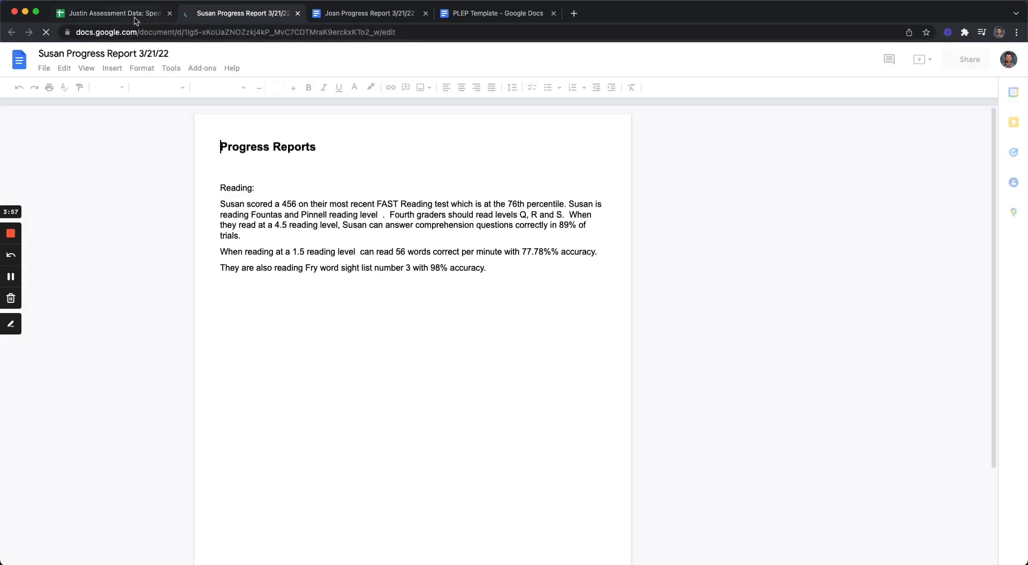
pyautogui.click(144, 15)
pyautogui.click(233, 16)
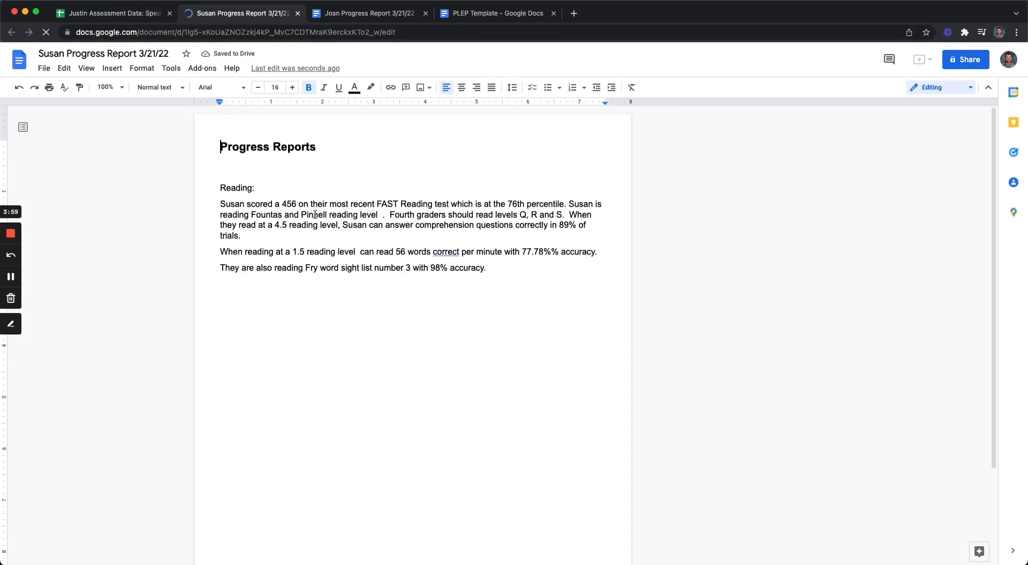
pyautogui.doubleClick(381, 214)
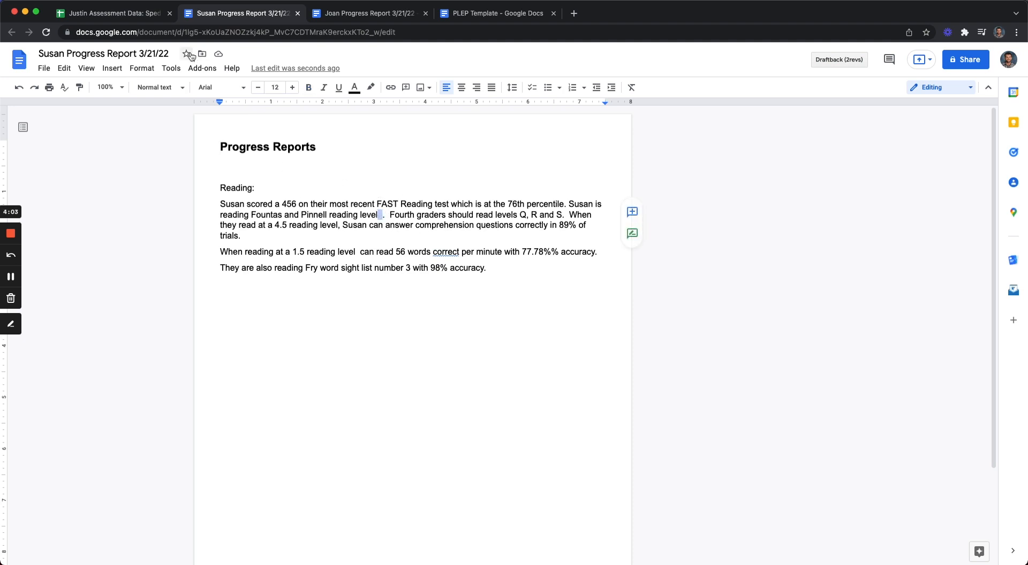
pyautogui.click(154, 21)
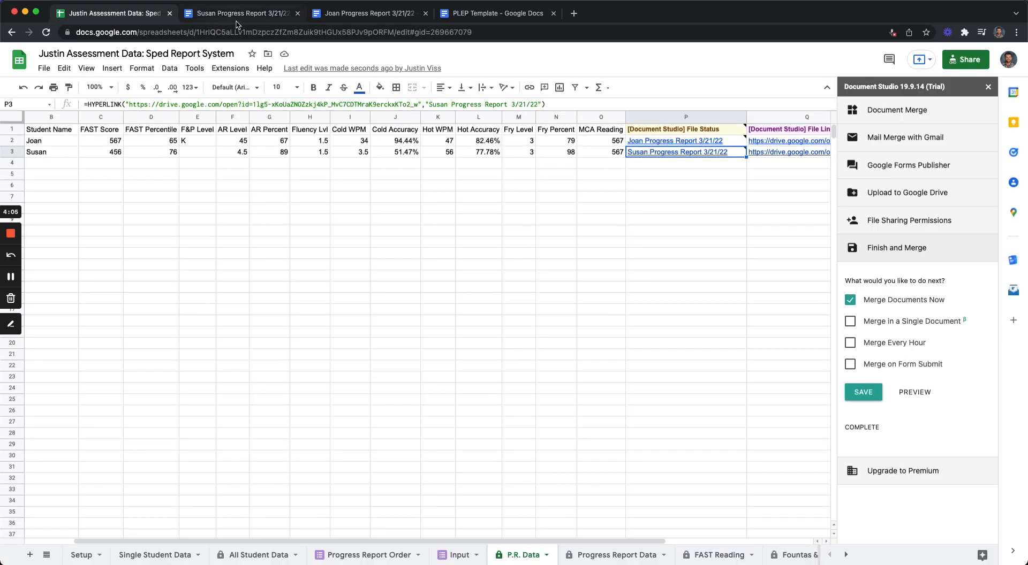
pyautogui.click(208, 155)
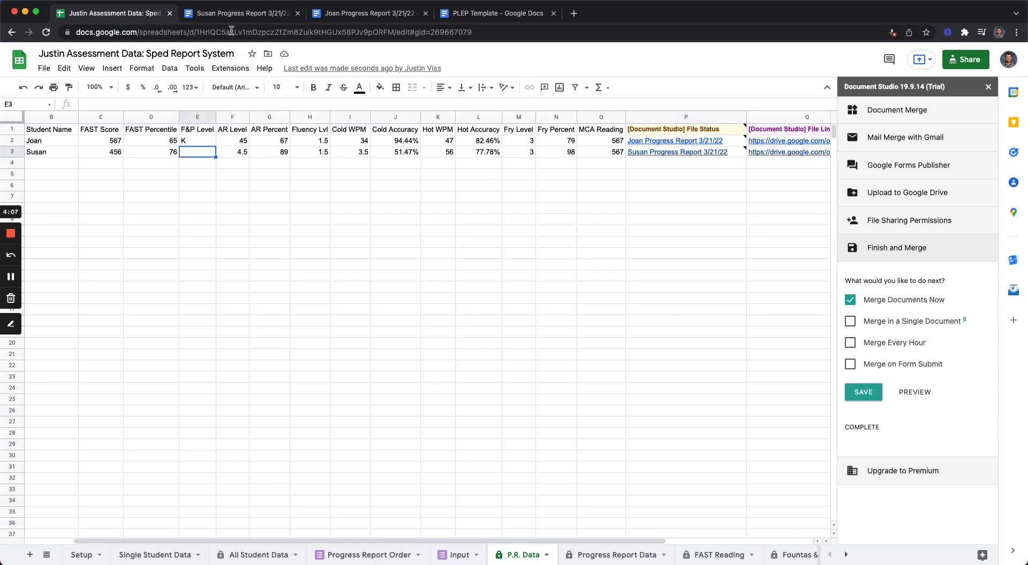
pyautogui.click(245, 16)
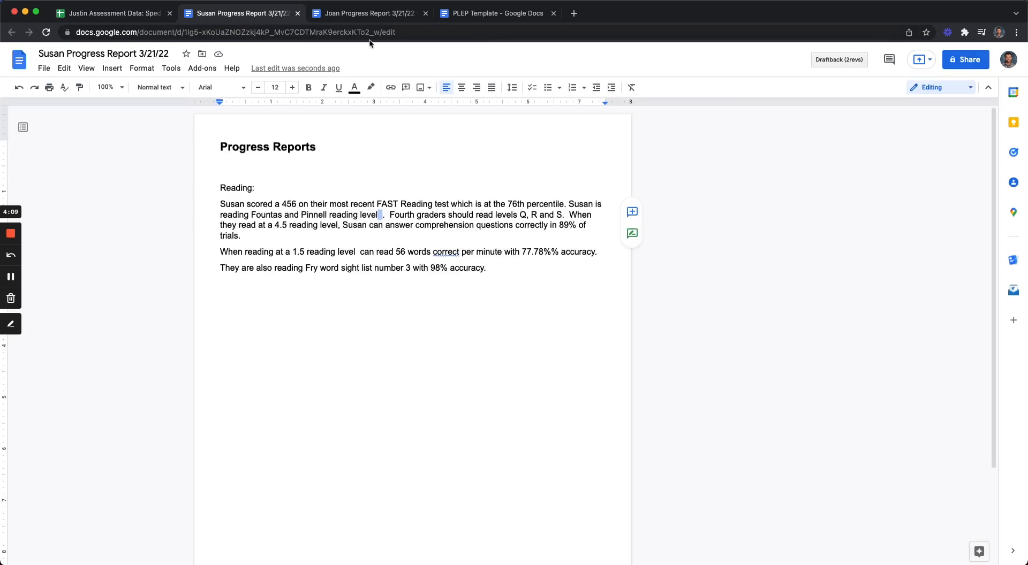
pyautogui.click(150, 19)
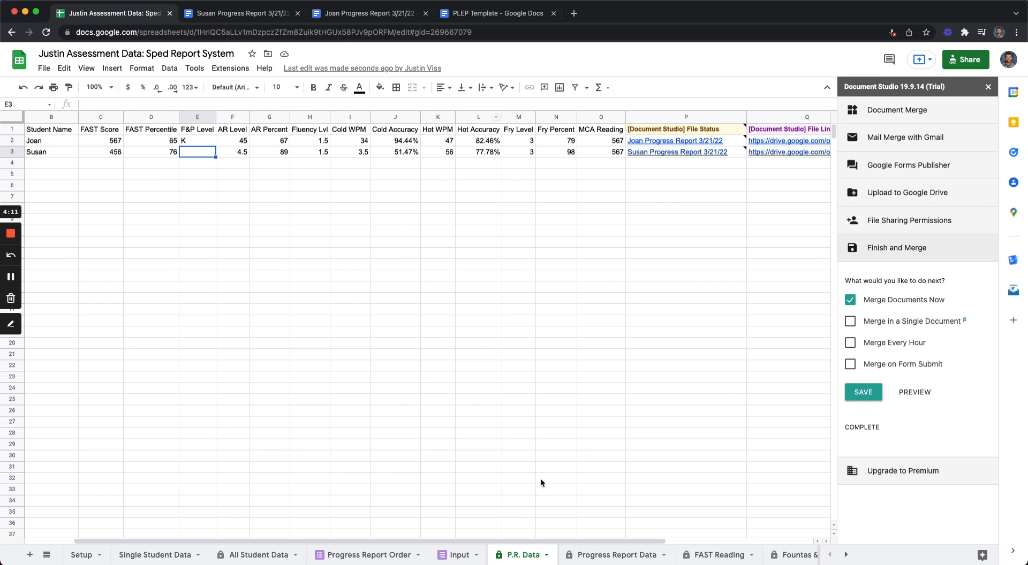
# Step: Examine the Document Studio File Status column and the rows beneath the merged report links
pyautogui.moveTo(564, 541); pyautogui.dragTo(514, 541)
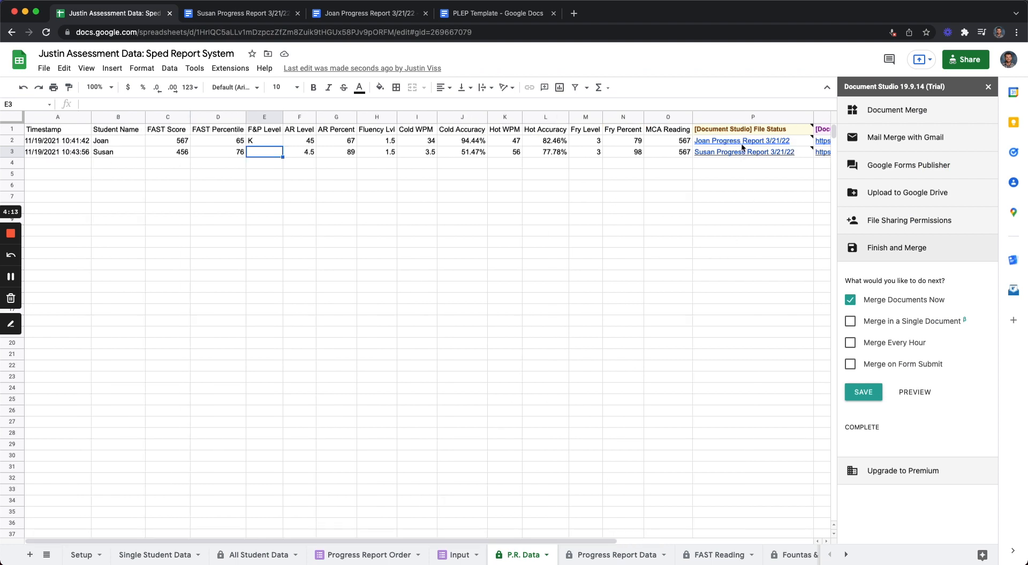
pyautogui.moveTo(741, 143); pyautogui.dragTo(744, 490)
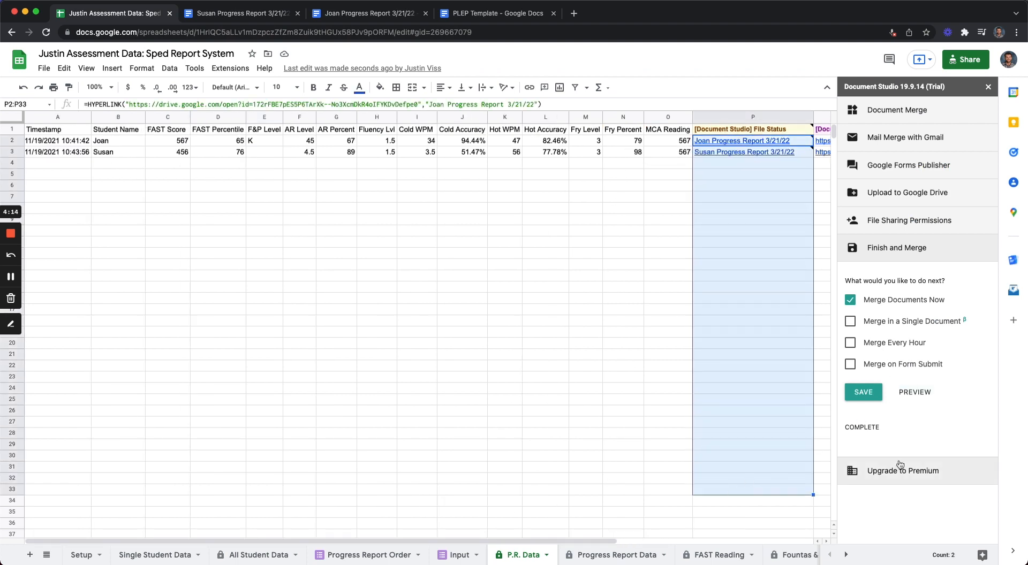
pyautogui.click(577, 300)
pyautogui.moveTo(739, 175); pyautogui.dragTo(730, 403)
pyautogui.moveTo(734, 467); pyautogui.dragTo(756, 186)
pyautogui.click(756, 185)
pyautogui.click(756, 172)
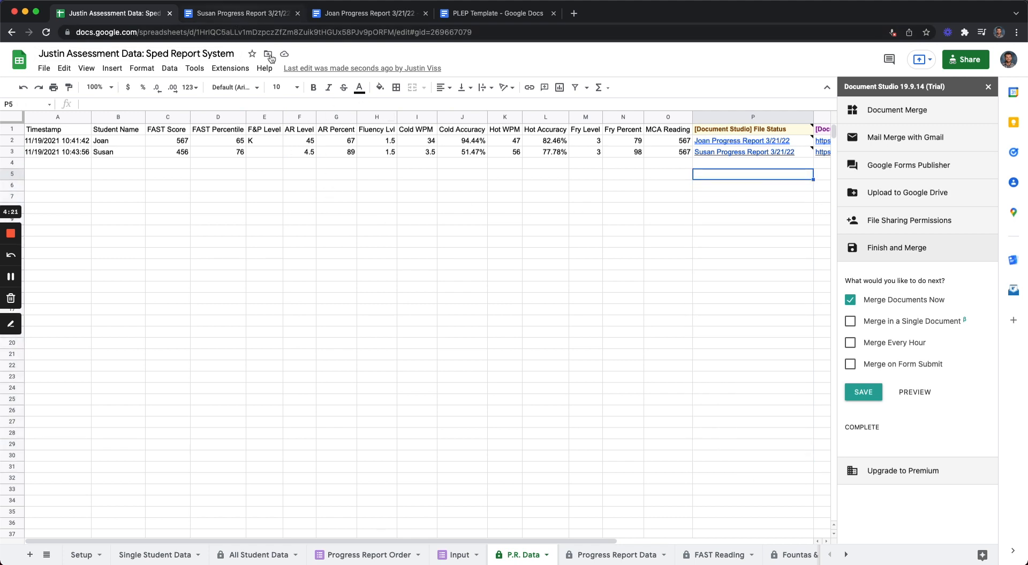
pyautogui.click(324, 219)
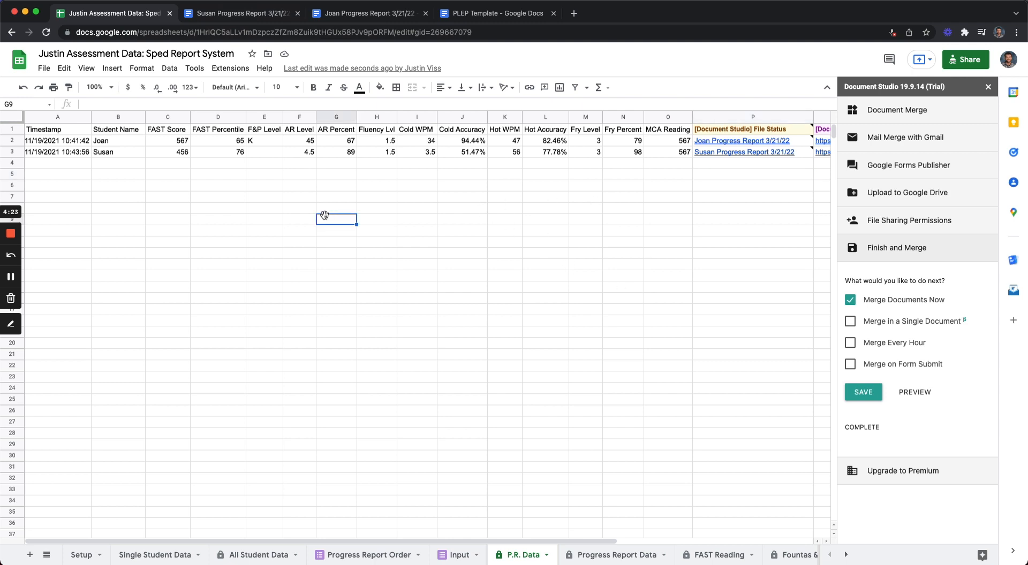